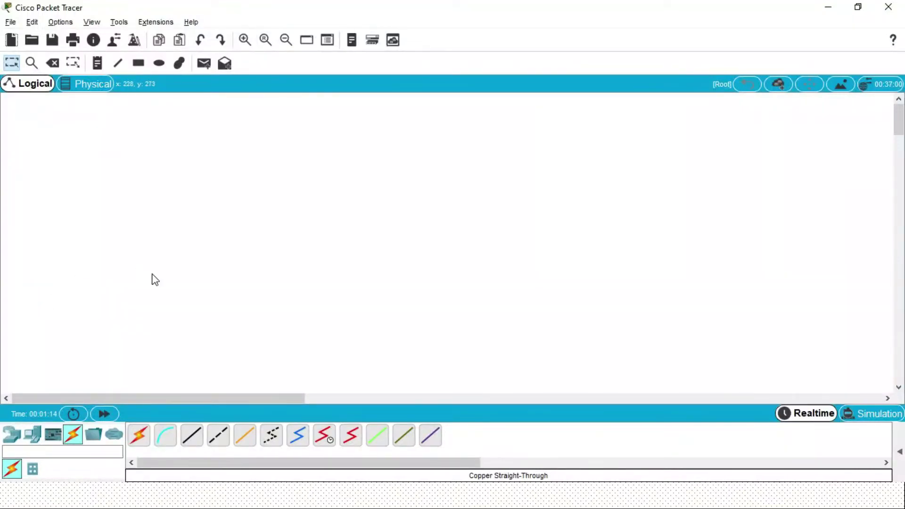
Step: Place a PT-Router near the top of the empty workspace and a 2960 switch below it
left_click(12, 434)
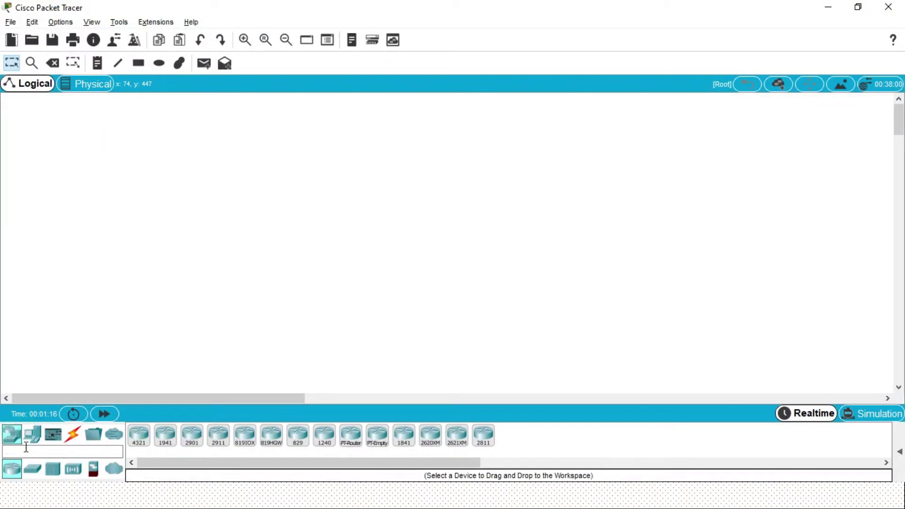
left_click(358, 439)
left_click(385, 143)
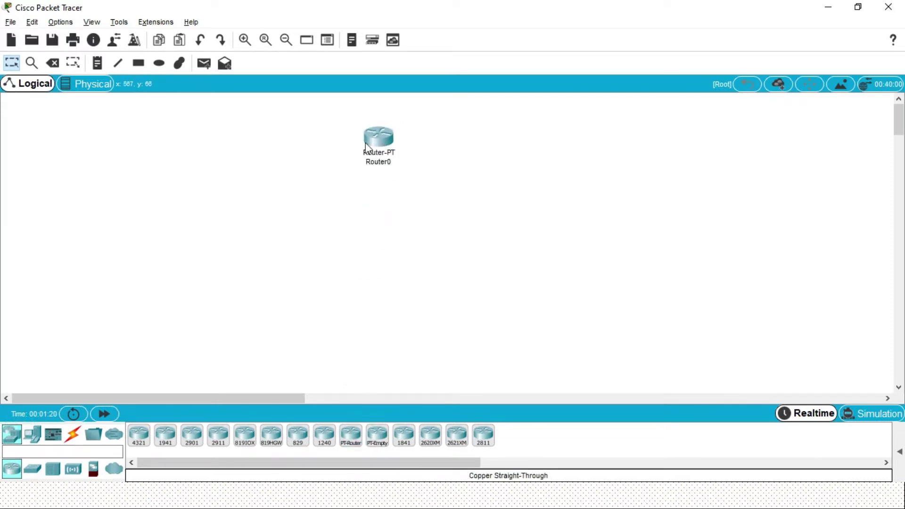
left_click(34, 469)
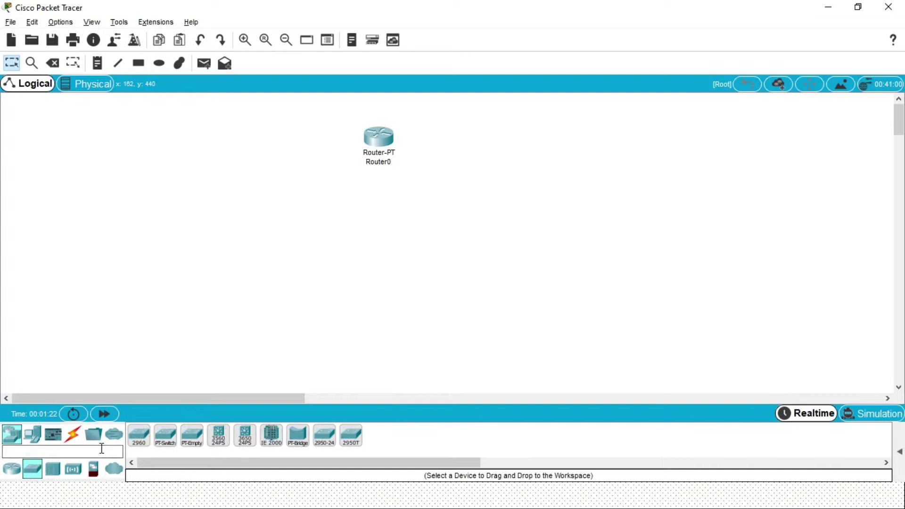
left_click(138, 441)
left_click(381, 230)
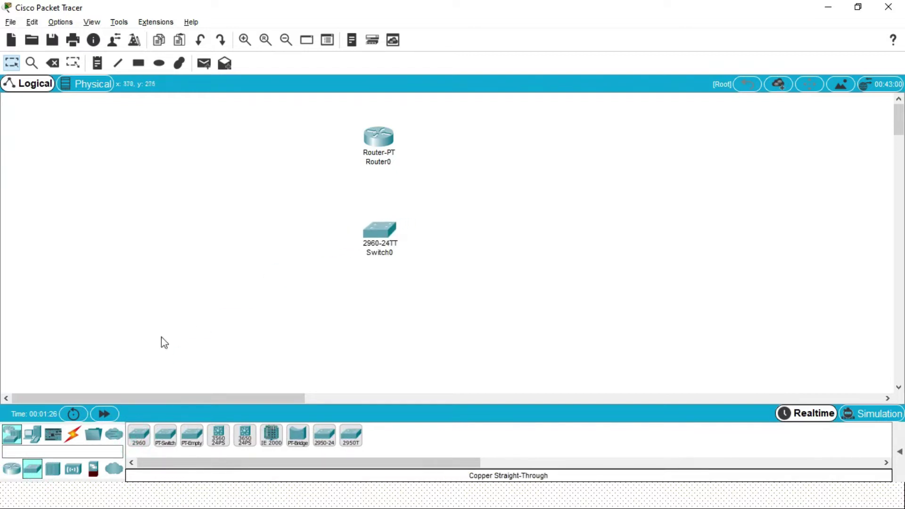
Step: Add a PC, a laptop, a server and an IP phone around the switch
left_click(37, 436)
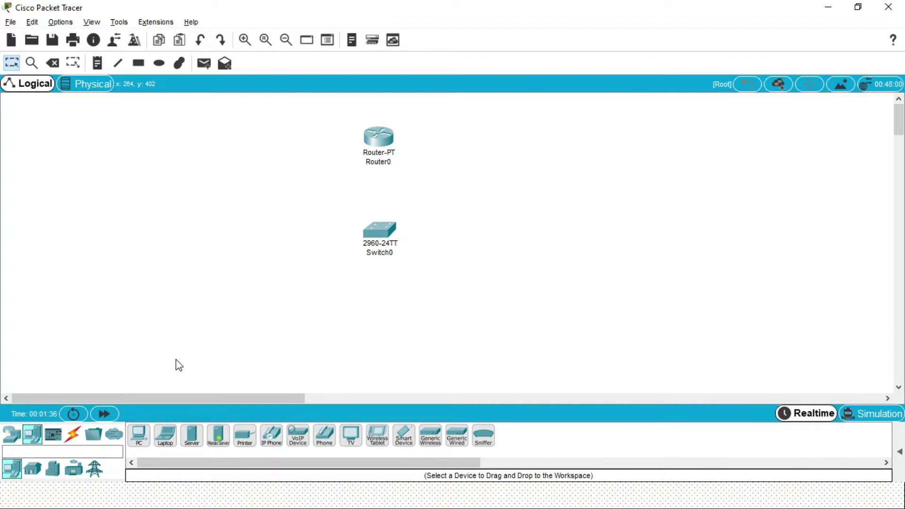
left_click_drag(139, 435, 185, 284)
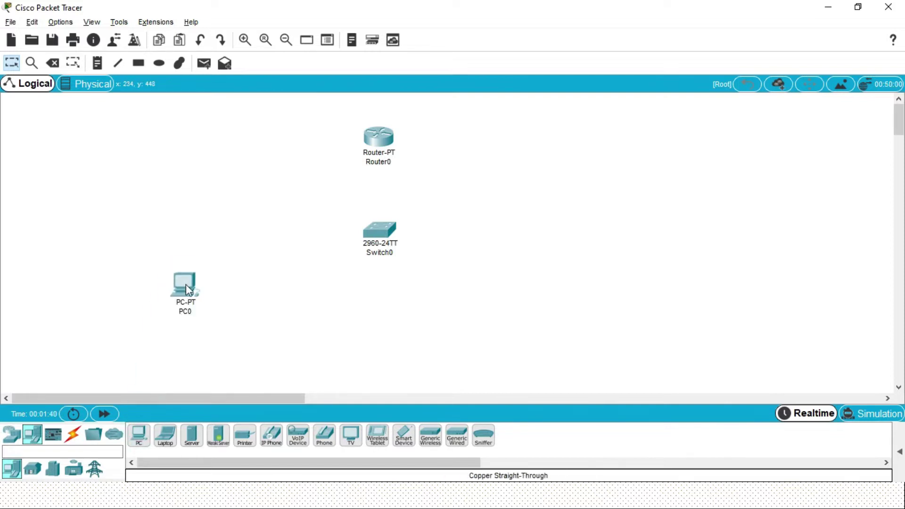
left_click_drag(165, 434, 311, 335)
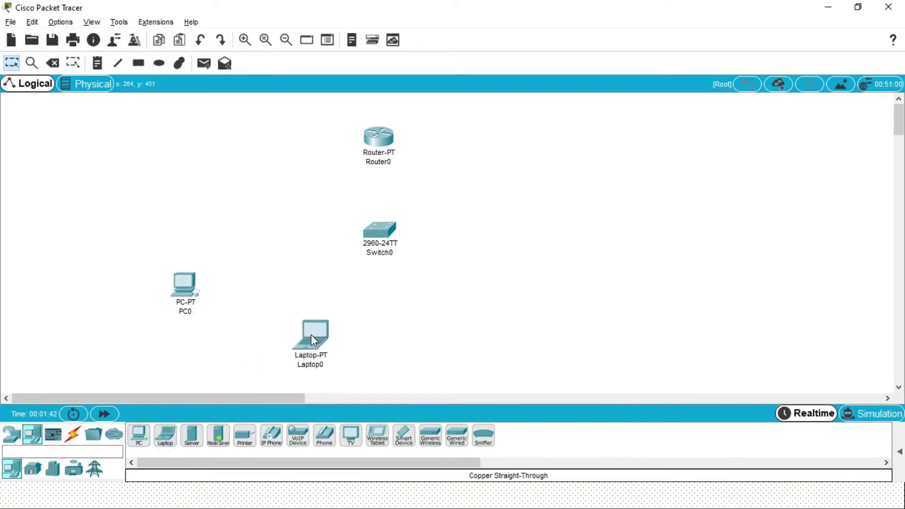
left_click_drag(192, 434, 468, 329)
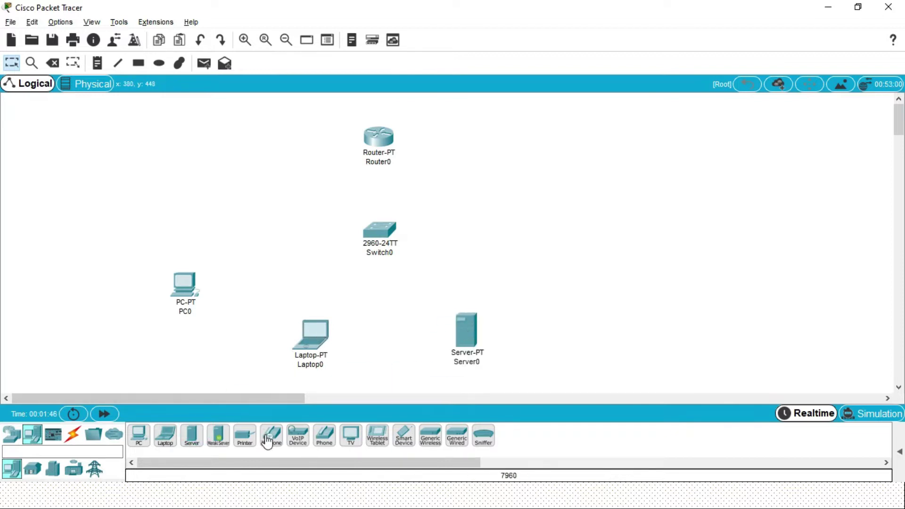
left_click_drag(271, 434, 527, 239)
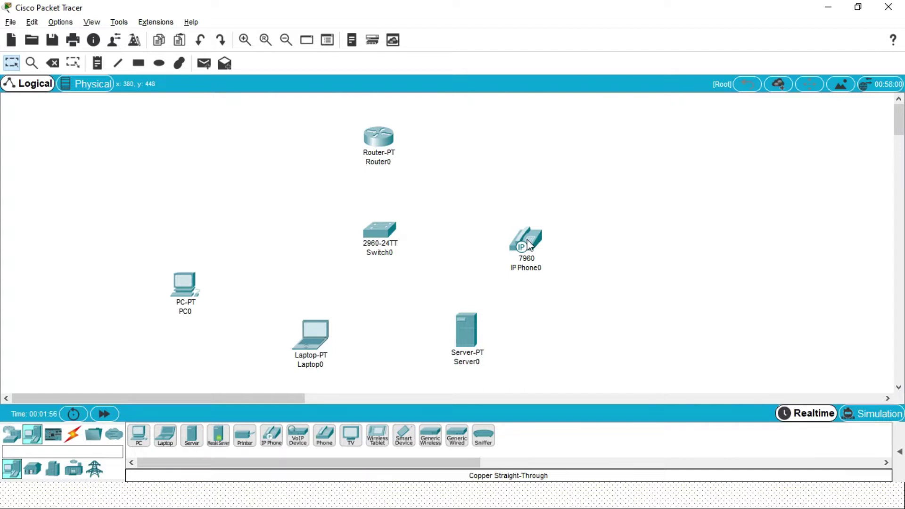
Step: Connect the PC's FastEthernet0 port to the switch's FastEthernet0/1 port with a copper straight-through cable
left_click(74, 434)
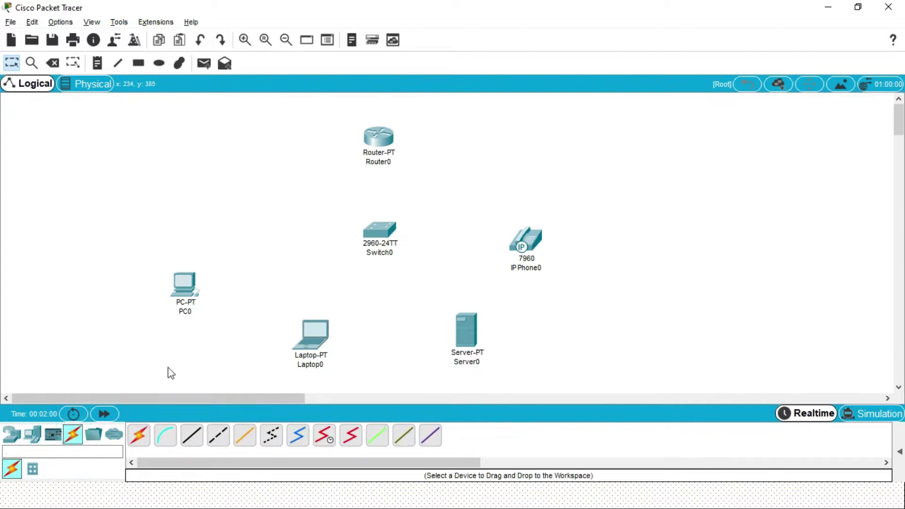
left_click(202, 436)
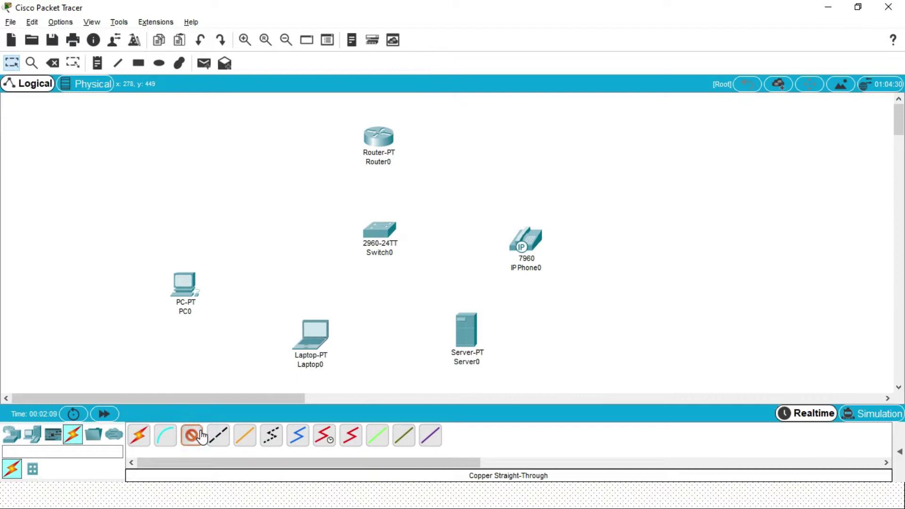
left_click(185, 285)
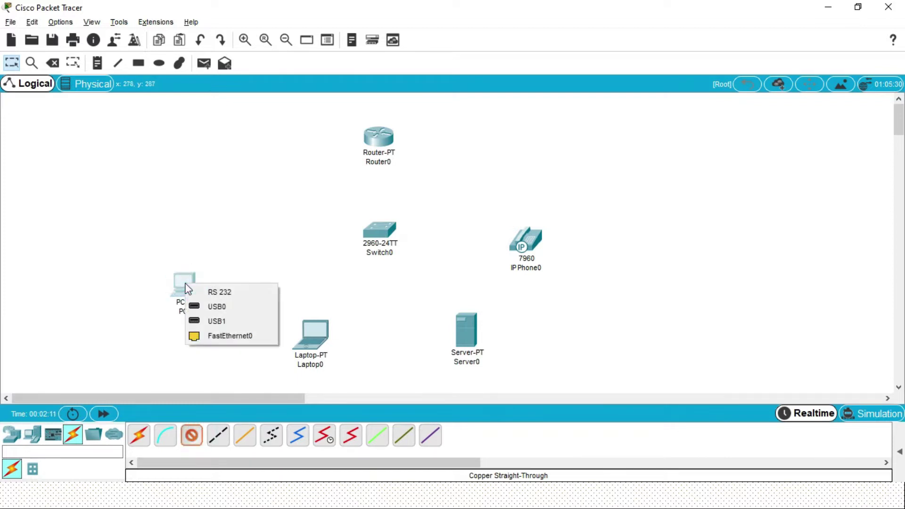
left_click(210, 336)
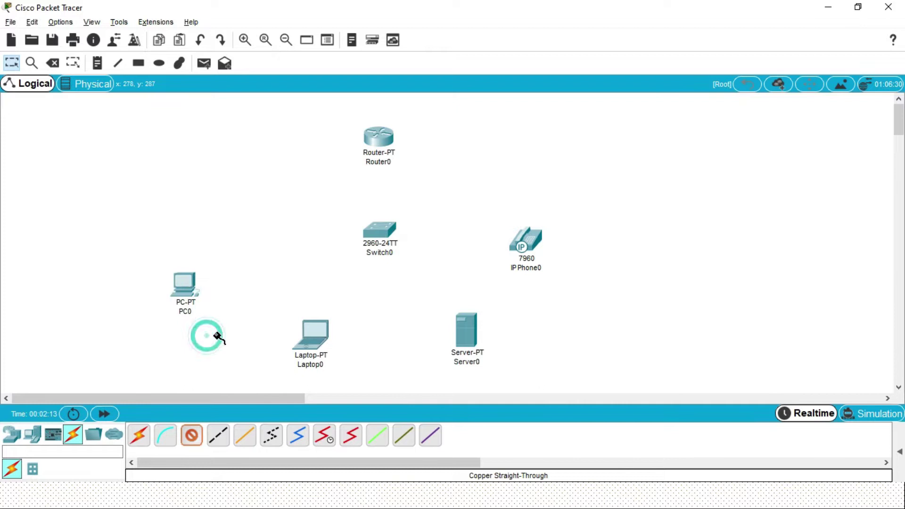
left_click(384, 229)
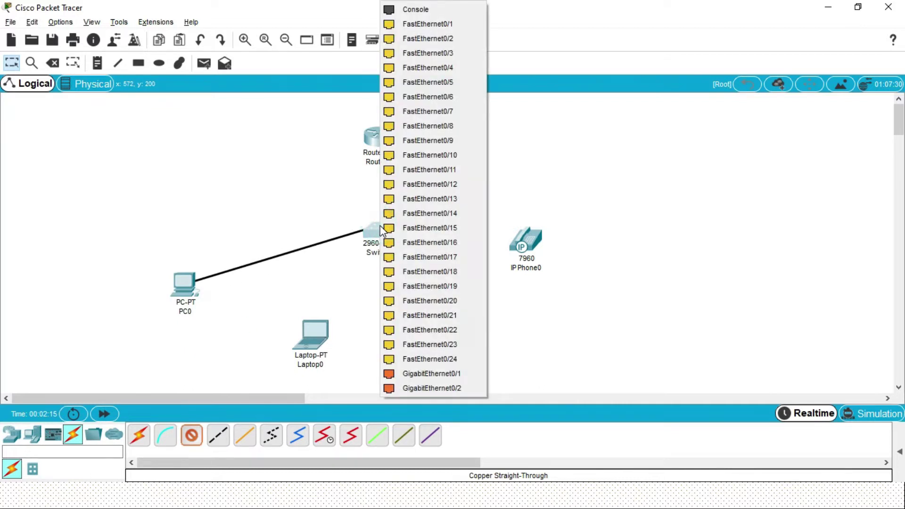
left_click(437, 21)
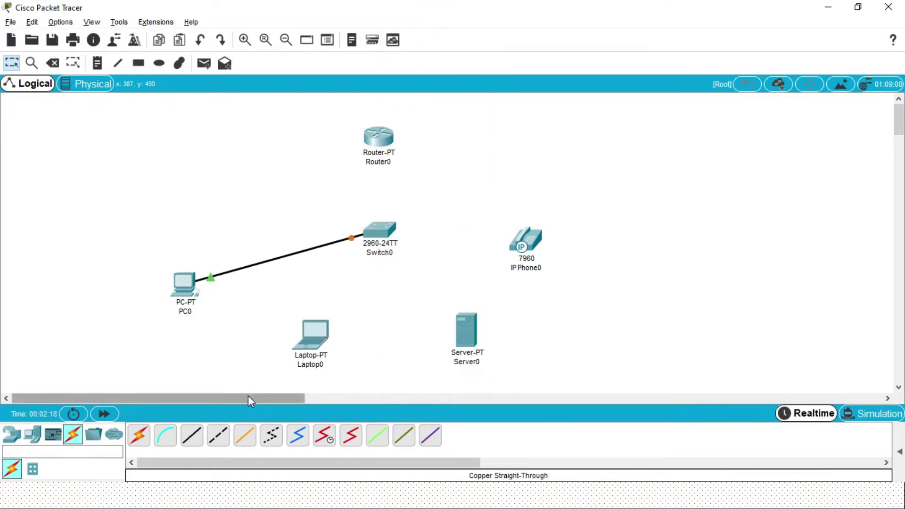
Step: Connect the laptop to the switch's FastEthernet0/2 port with a copper straight-through cable
left_click(192, 438)
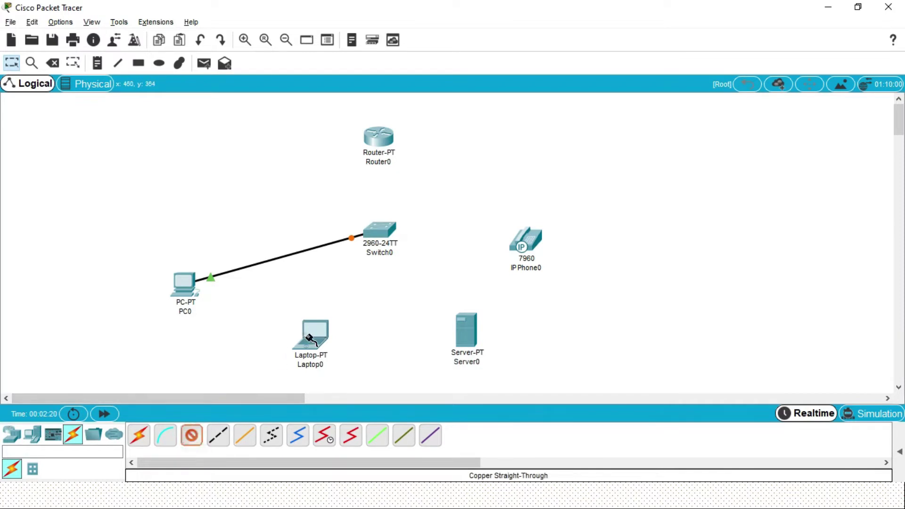
left_click(307, 337)
left_click(338, 386)
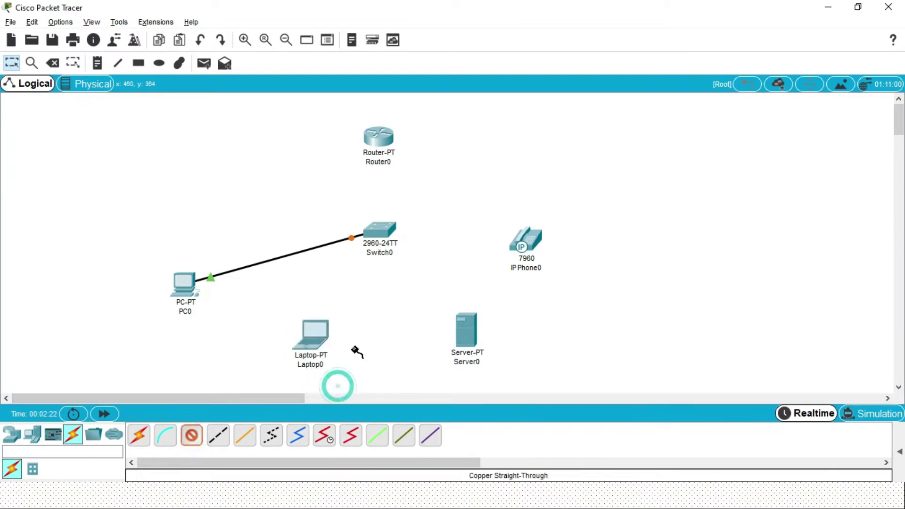
left_click(381, 229)
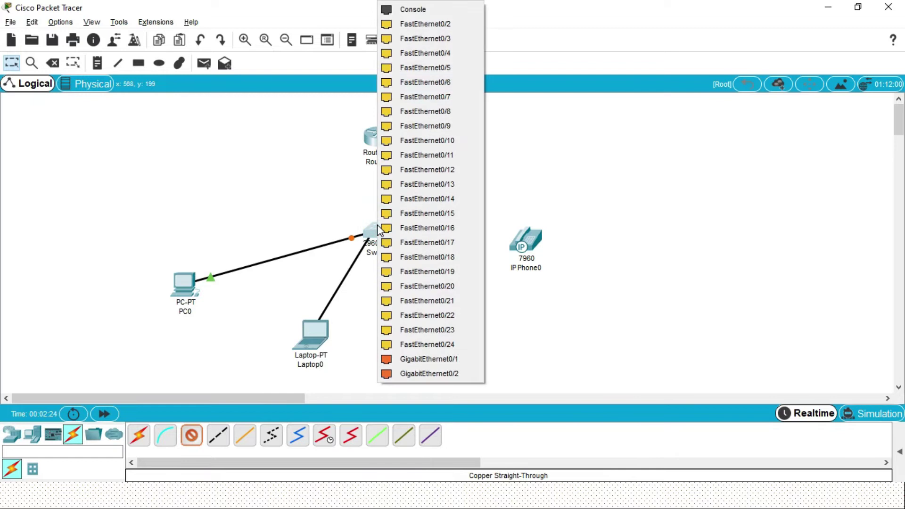
left_click(415, 24)
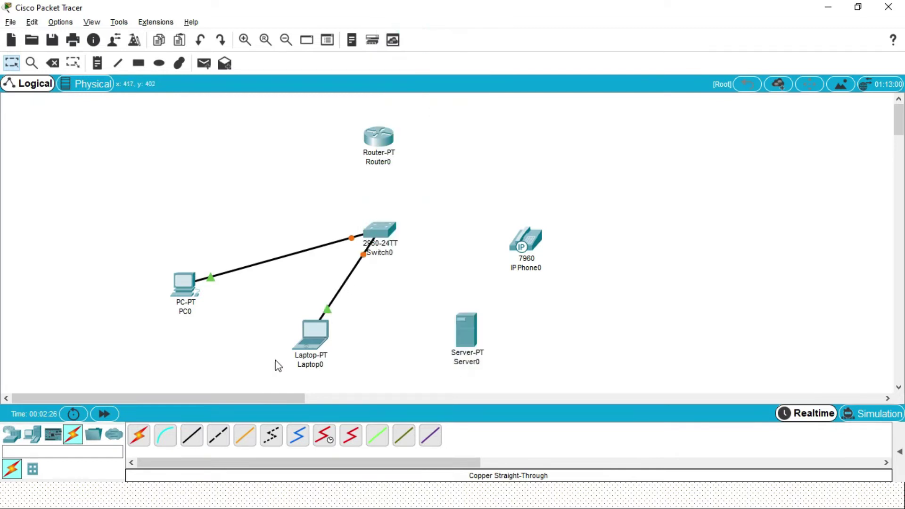
Step: Connect the server's FastEthernet0 port to the switch's FastEthernet0/3 port with a copper straight-through cable
left_click(193, 439)
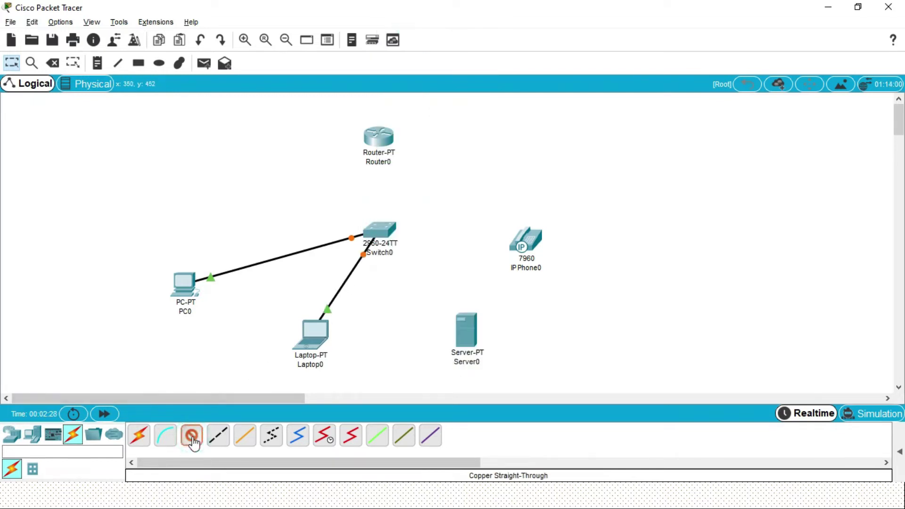
left_click(468, 338)
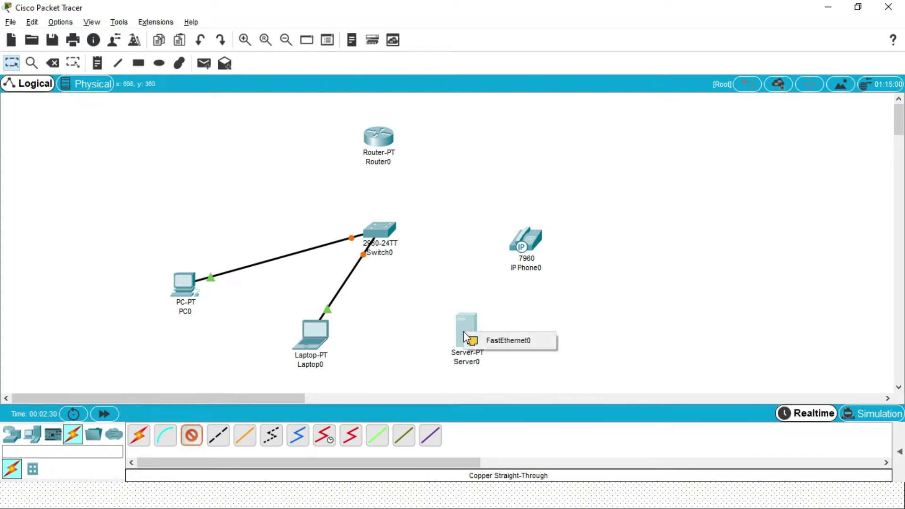
left_click(481, 338)
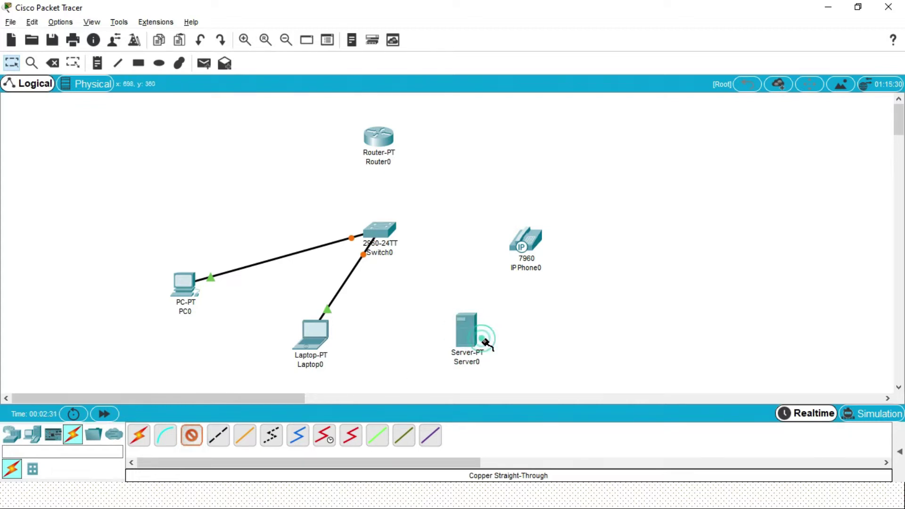
left_click(384, 229)
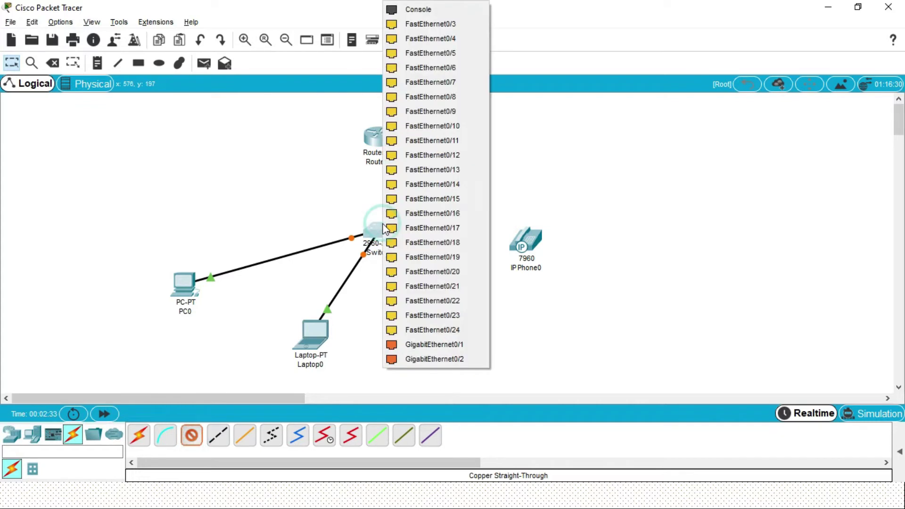
left_click(419, 26)
Step: Connect the IP phone's Switch port to FastEthernet0/4 on the switch with a copper straight-through cable
left_click(200, 434)
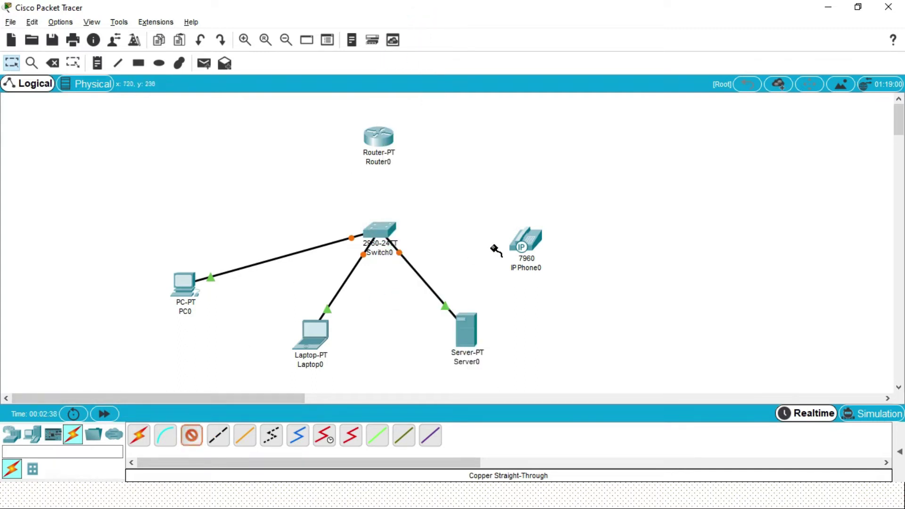
left_click(521, 238)
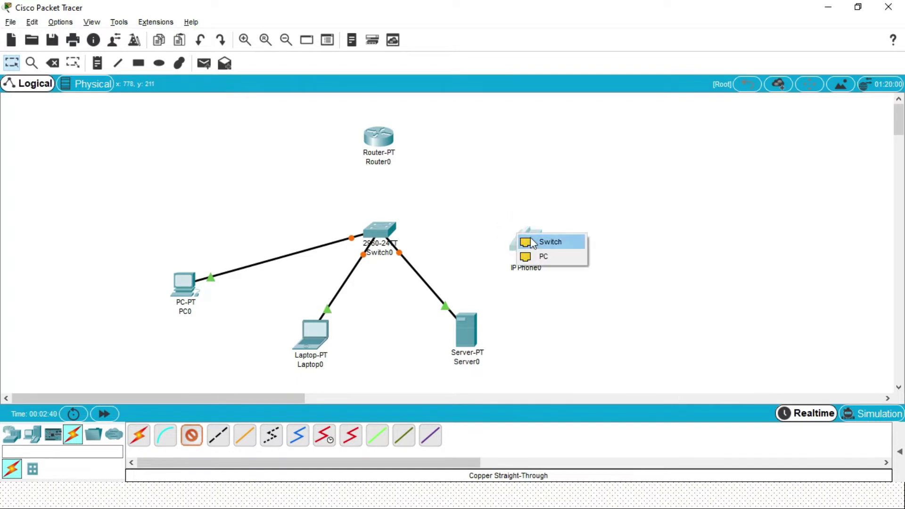
left_click(531, 242)
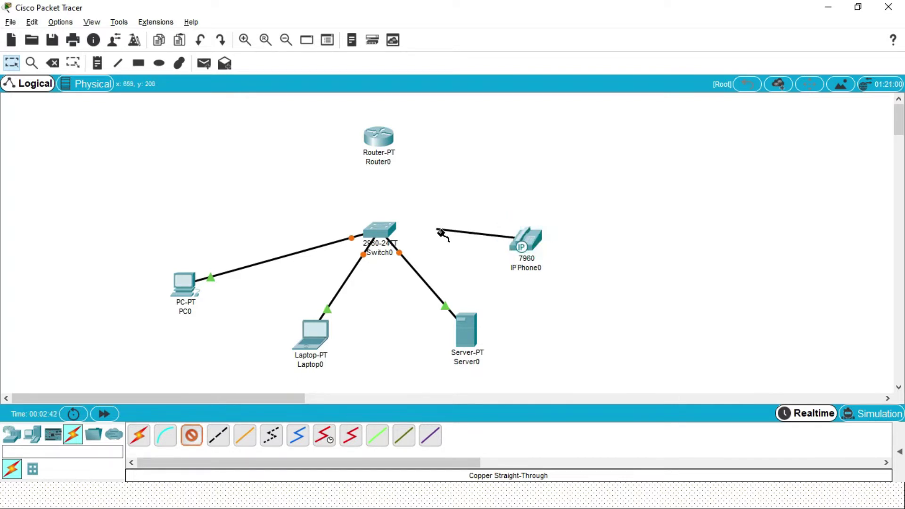
left_click(384, 230)
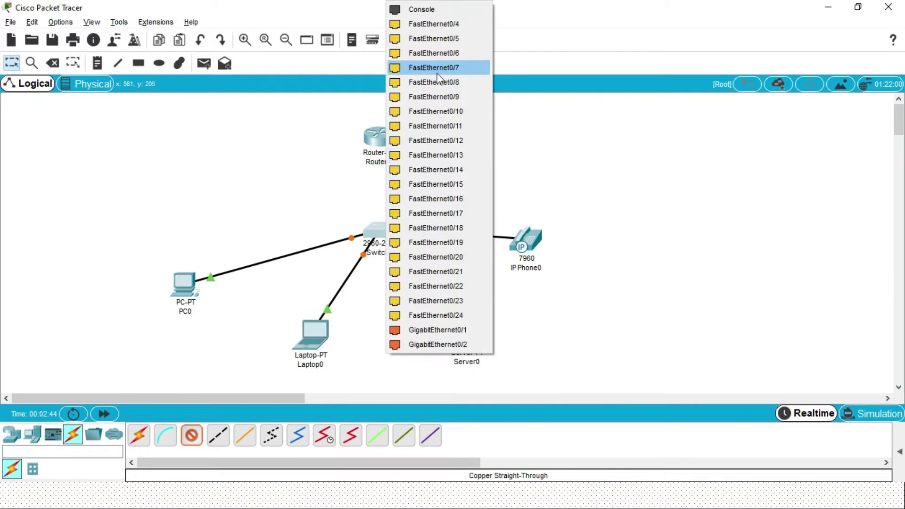
left_click(443, 24)
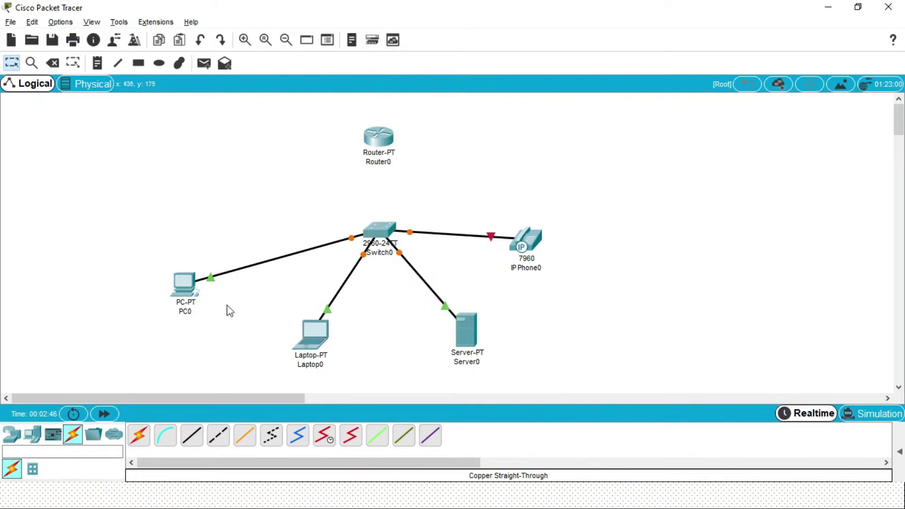
Step: Connect the router's FastEthernet0/0 port to FastEthernet0/20 on the switch with a copper straight-through cable
left_click(192, 435)
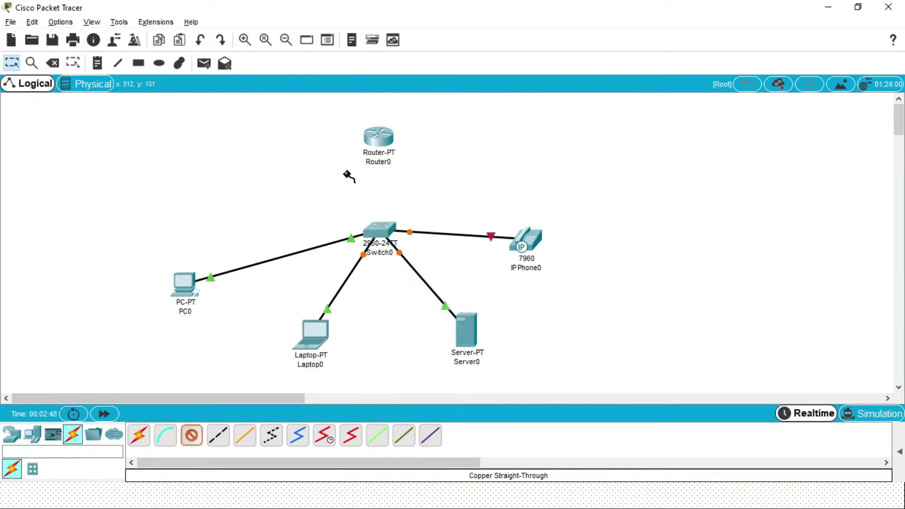
left_click(372, 137)
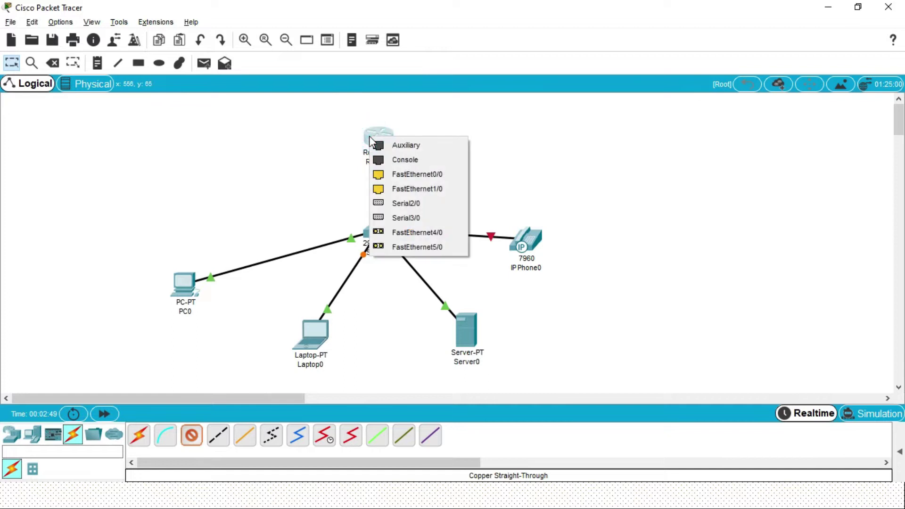
left_click(399, 175)
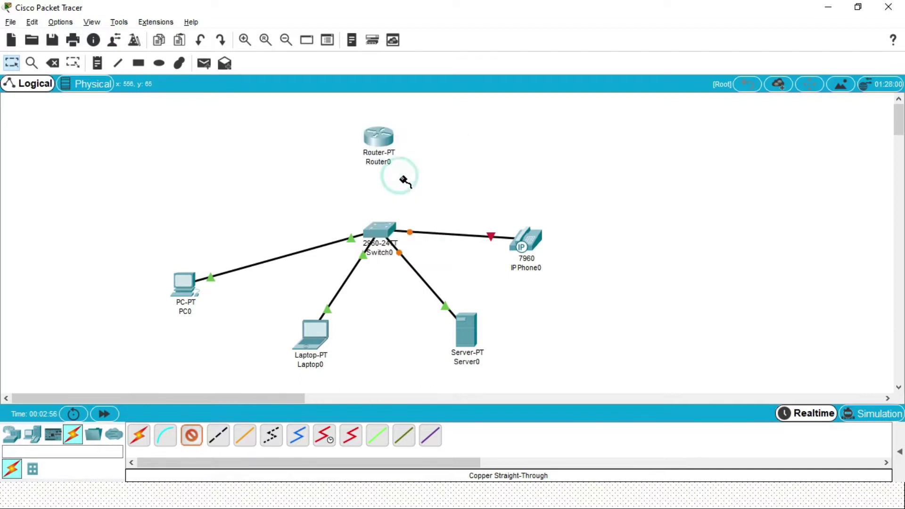
left_click(385, 227)
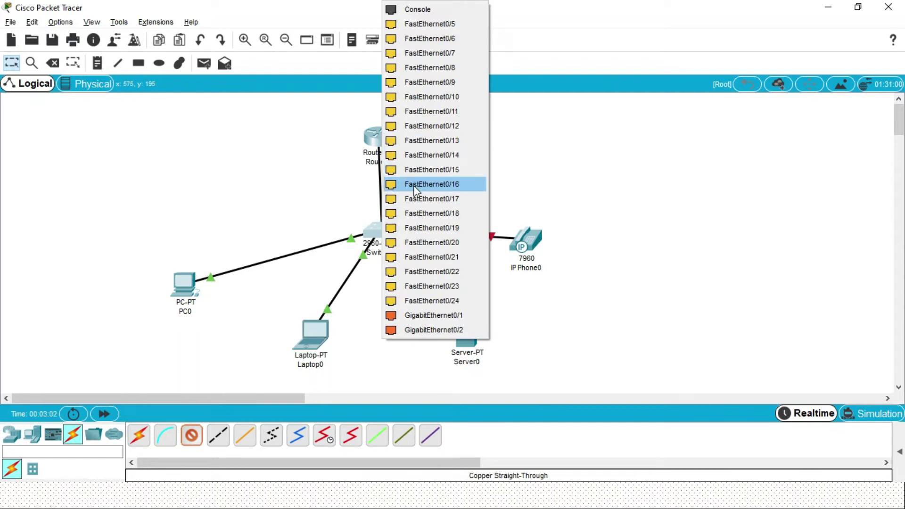
left_click(423, 243)
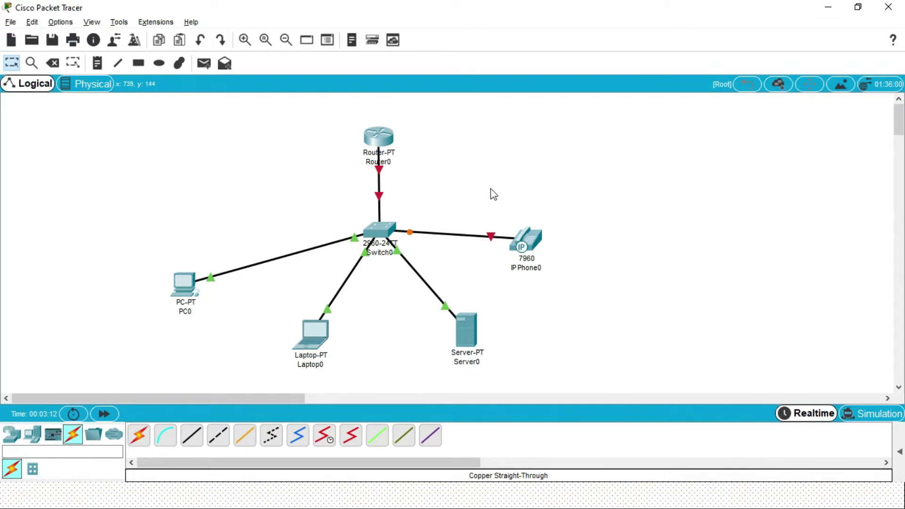
Step: Plug the power adapter into the IP phone's power socket in its physical device view
left_click(528, 241)
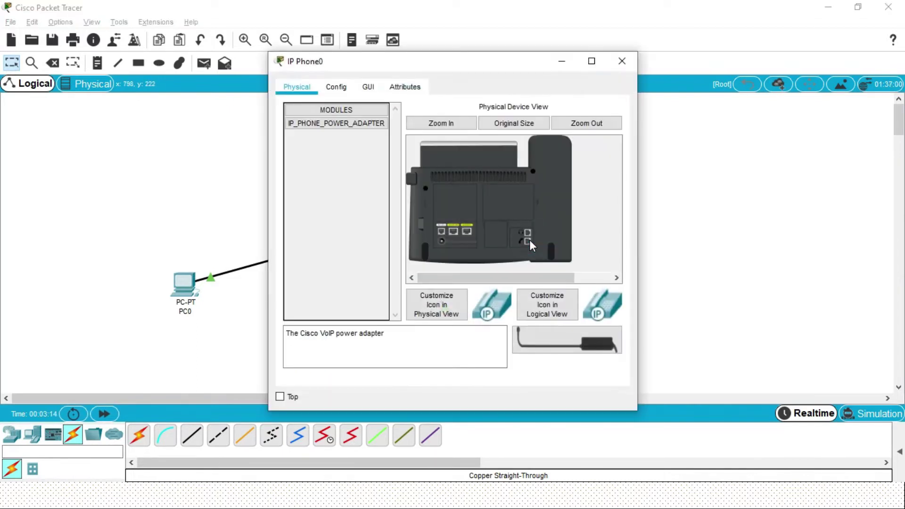
left_click_drag(565, 339, 441, 241)
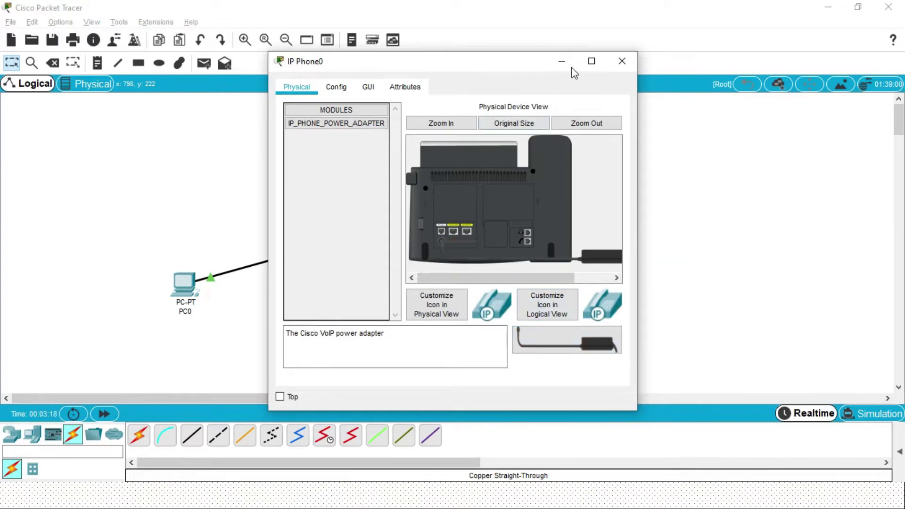
Step: Open the router's command line interface in a maximized window and decline the initial configuration dialog with no
left_click(670, 146)
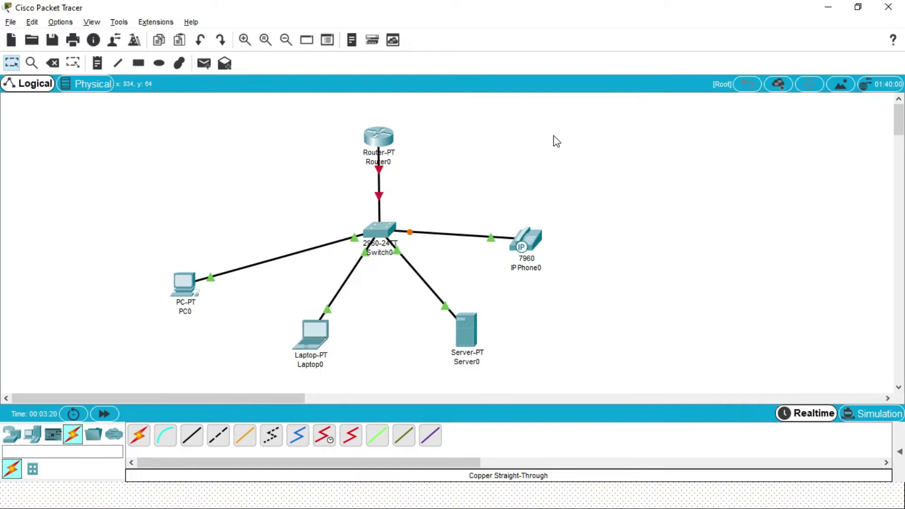
left_click(387, 138)
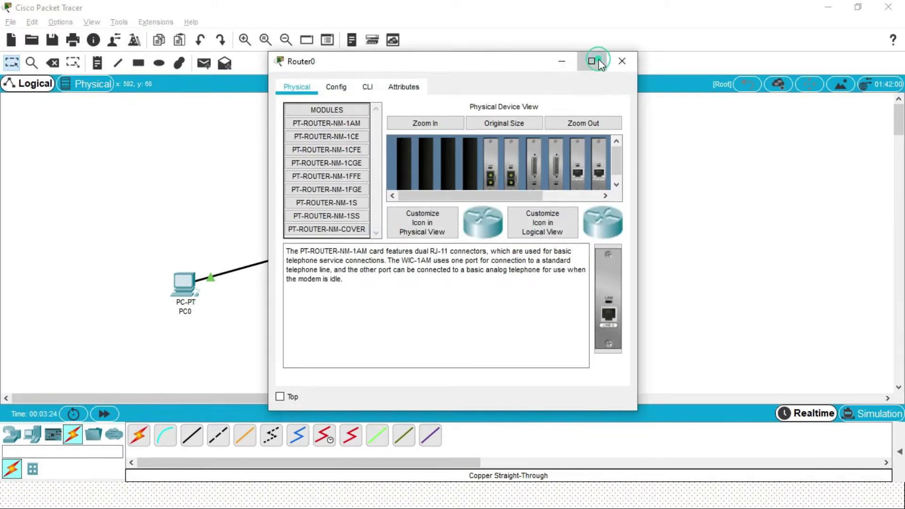
left_click(591, 62)
left_click(99, 30)
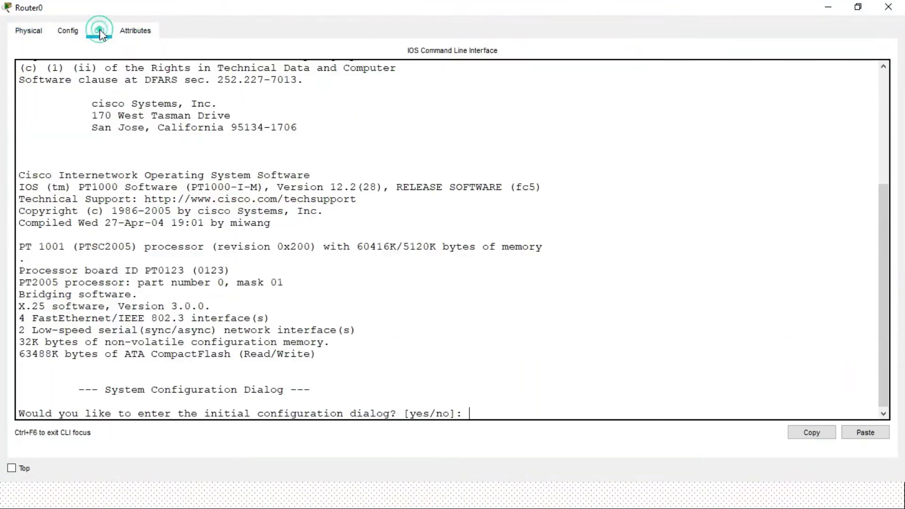
type("no")
key("Return")
key("Return")
key("Return")
Step: Enter privileged mode and global configuration mode, and select interface fastEthernet 0/0 for configuration
type("en")
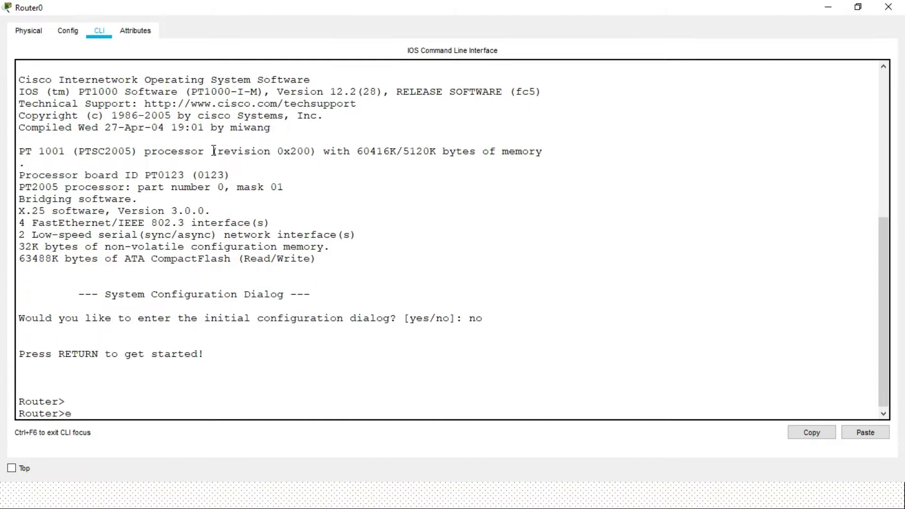
key("Return")
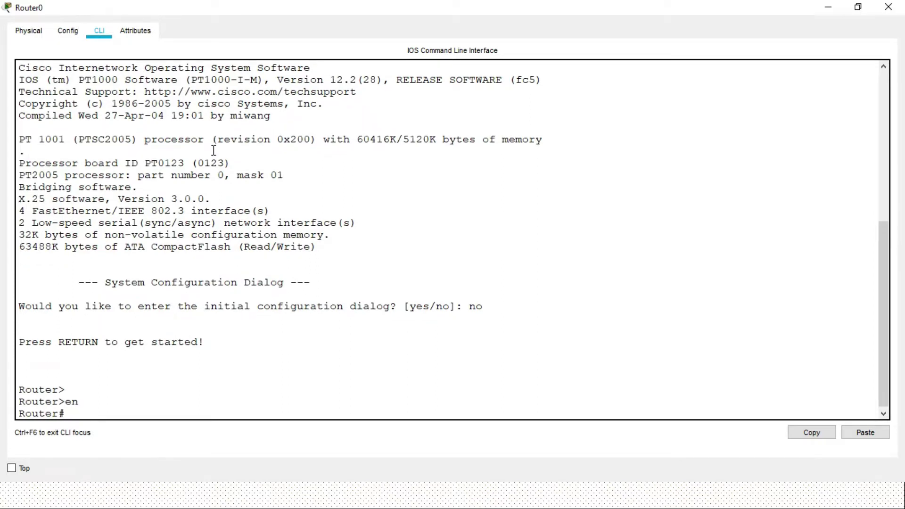
type("conf t")
key("Return")
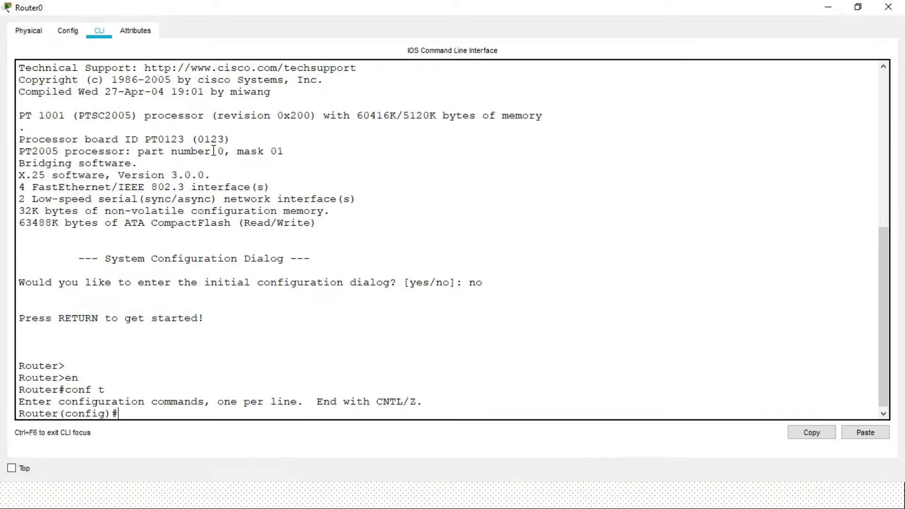
type("inter")
key("Tab")
type("fas")
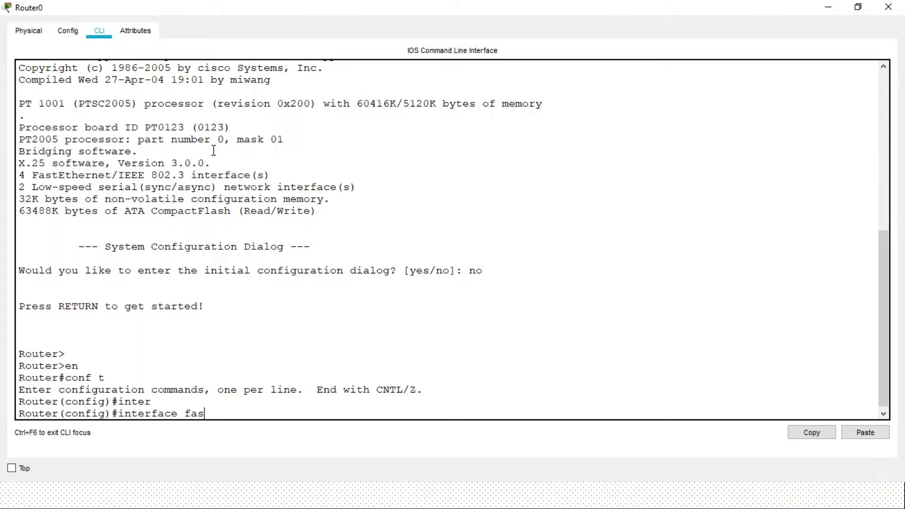
key("Tab")
type("0/0")
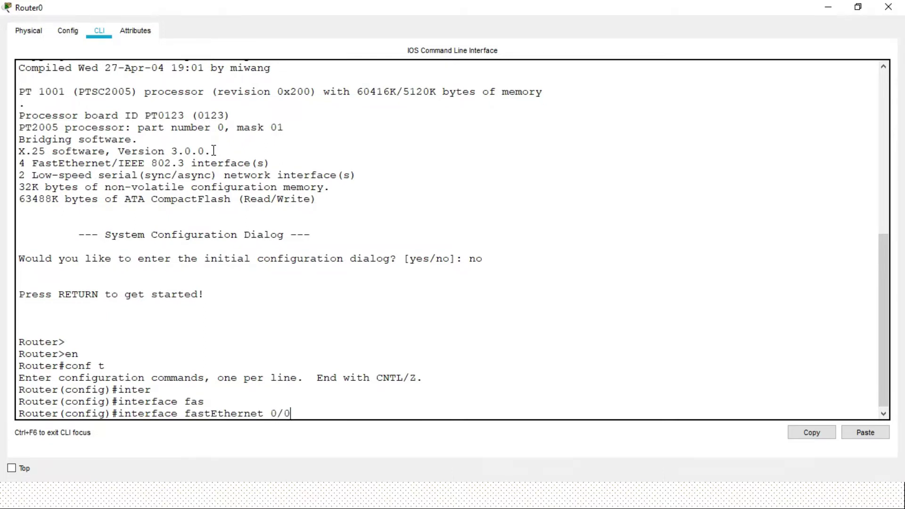
key("Return")
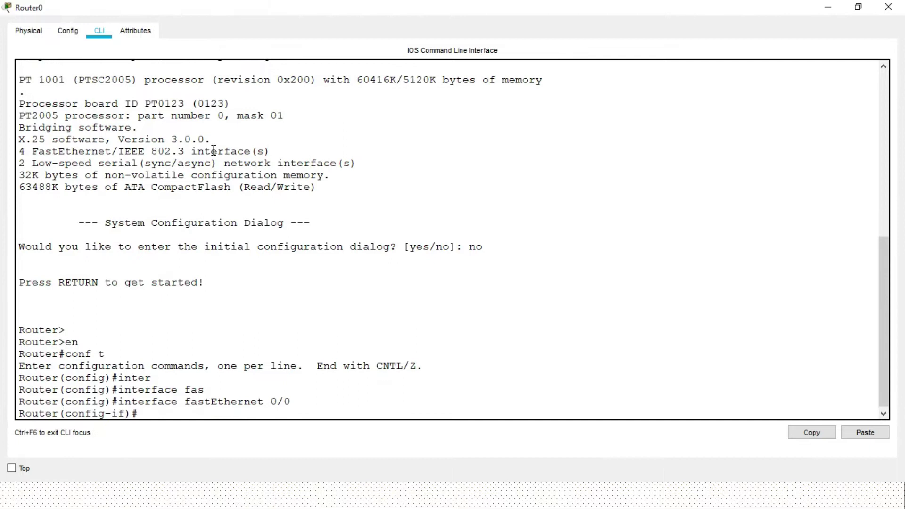
Step: Assign IP address 192.168.0.1 with mask 255.255.255.0 to the router's FastEthernet0/0 interface and enable it with no shut
type("ip add")
key("Tab")
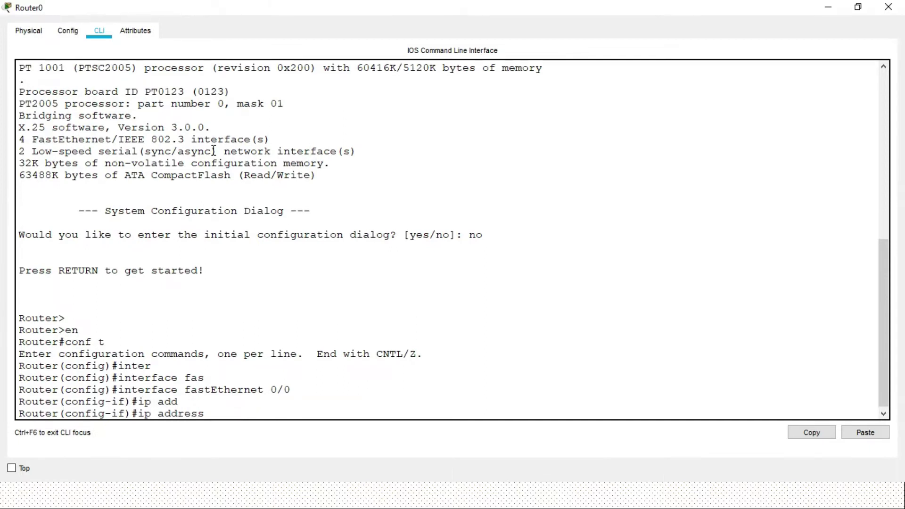
type("192.168.0.1 255.255.255.0")
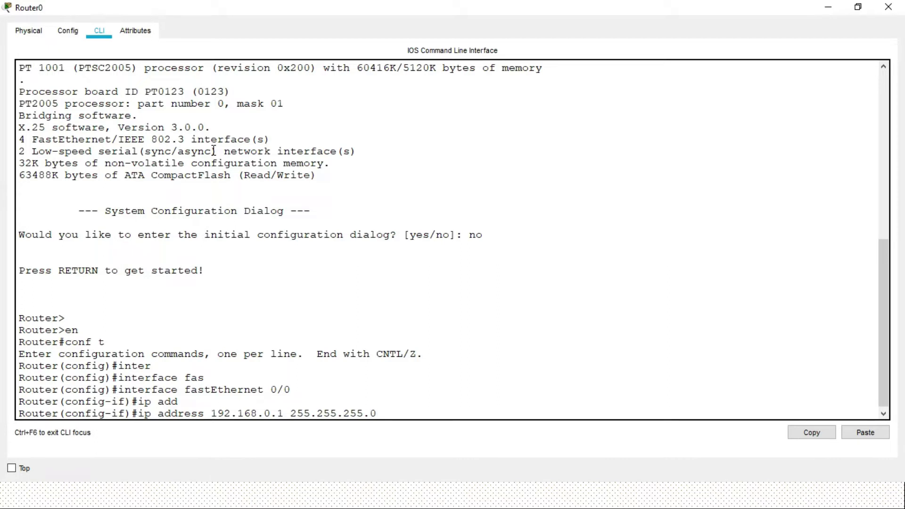
key("Return")
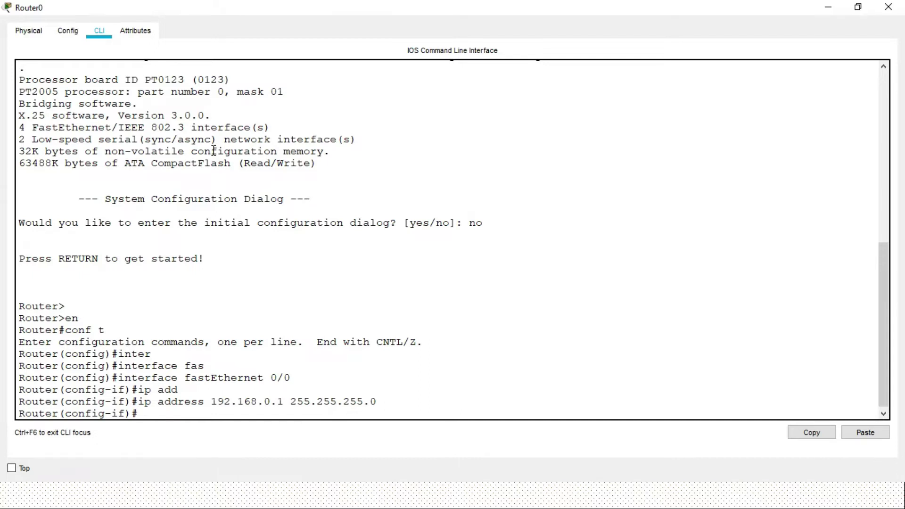
type("no shut")
key("Return")
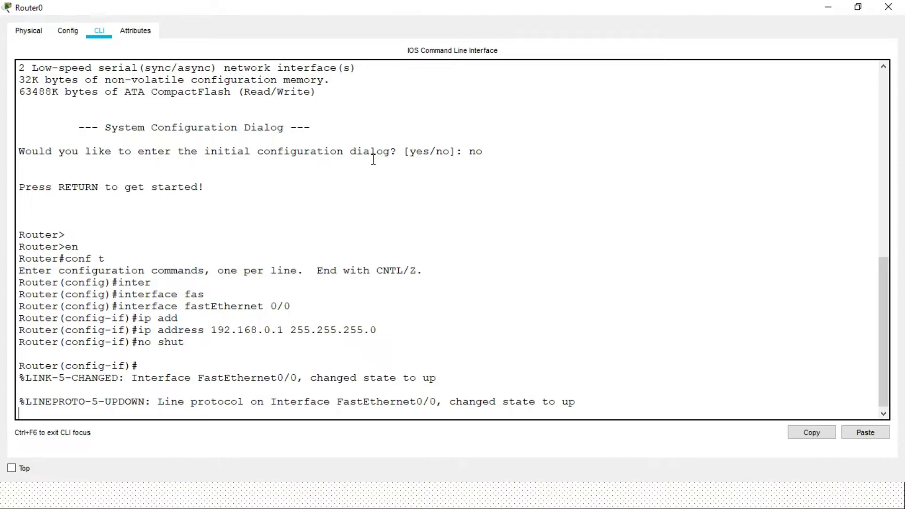
key("Return")
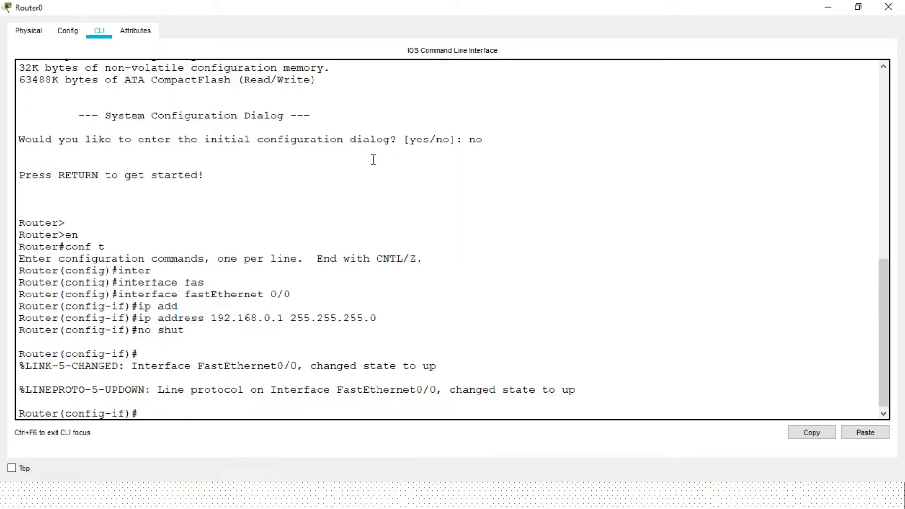
Step: Leave configuration mode and list the router's interfaces with show ip interface brief
type("exi")
key("Return")
type("exi")
key("Return")
type("show ip inter")
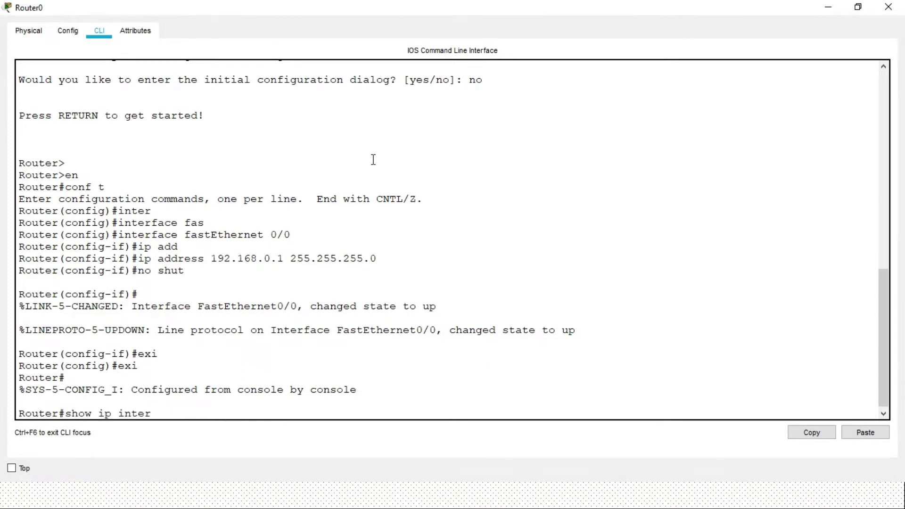
key("Tab")
type("br")
key("Return")
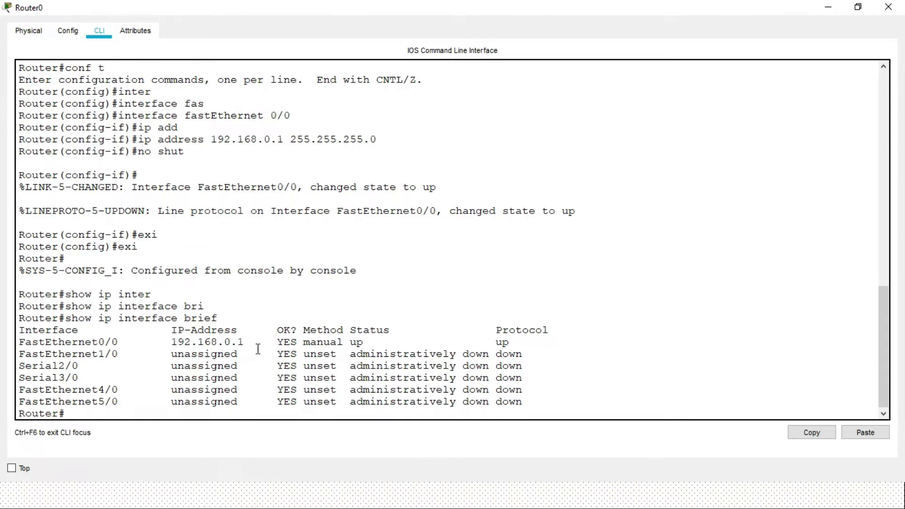
Step: Create a DHCP pool named labs on the router from global configuration mode, checking the ip dhcp command help for its options
type("conf t")
key("Return")
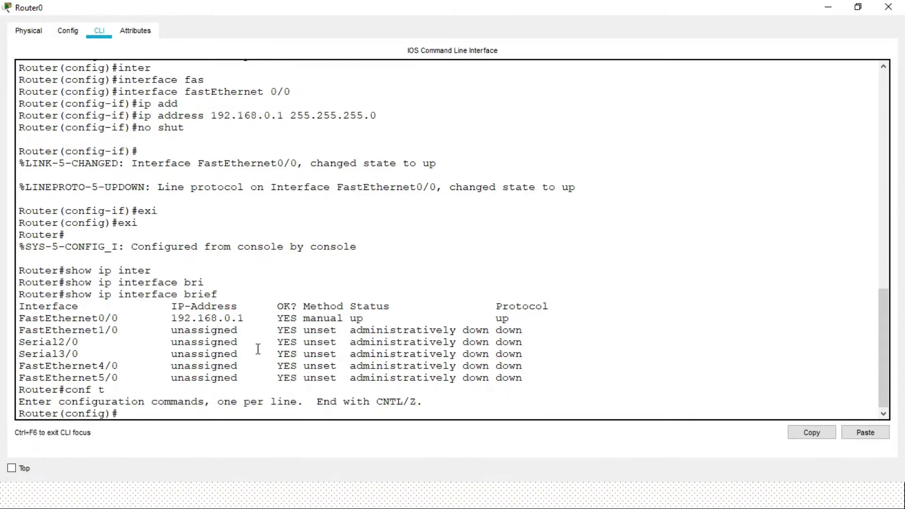
type("ip dh")
key("Tab")
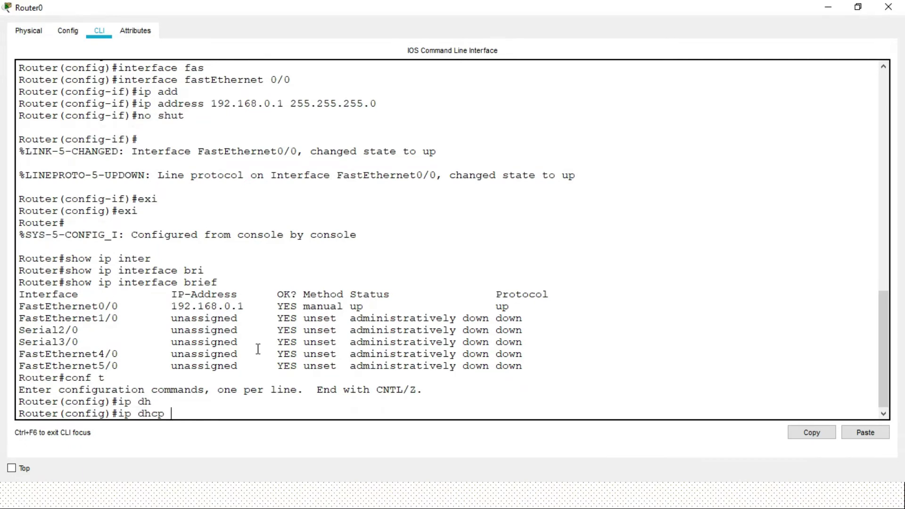
type("?")
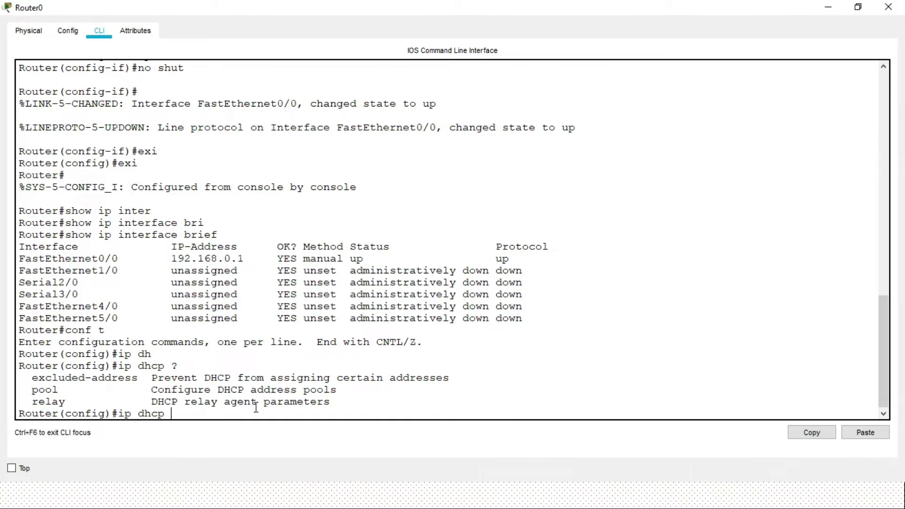
type("poo")
key("Tab")
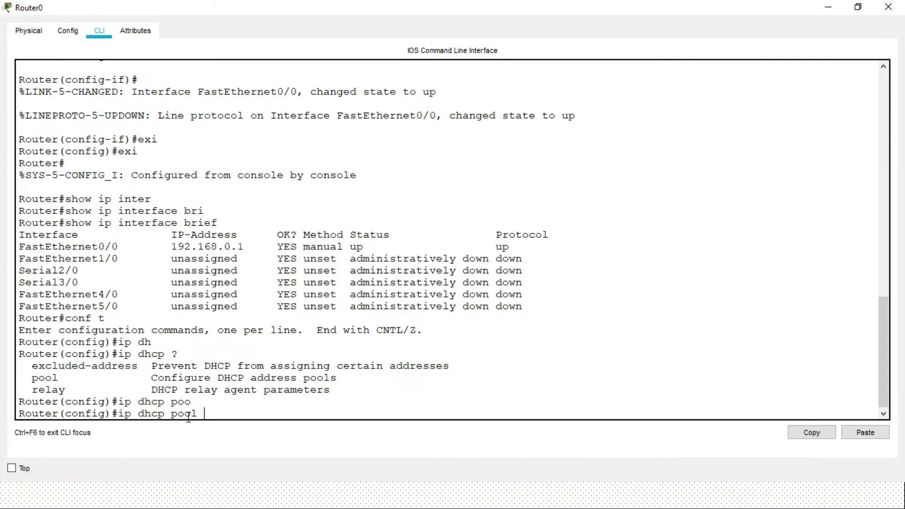
type("?")
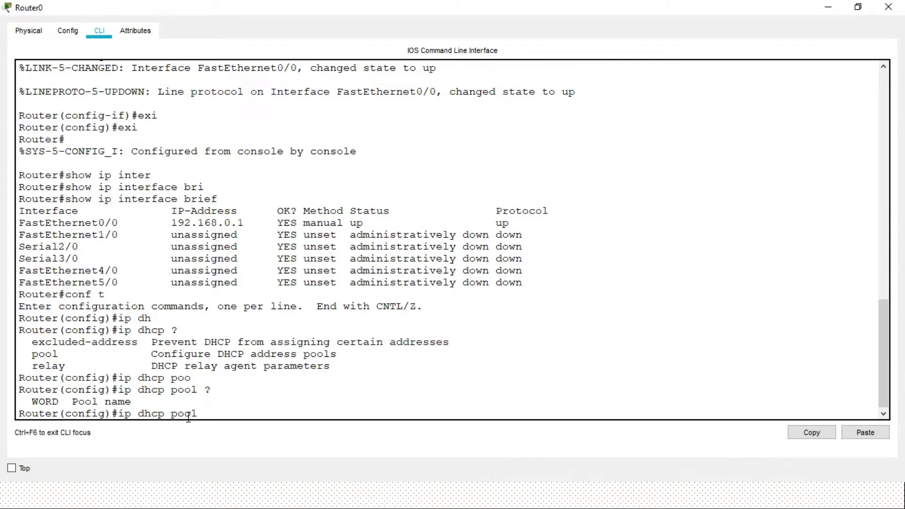
type("labs")
key("Return")
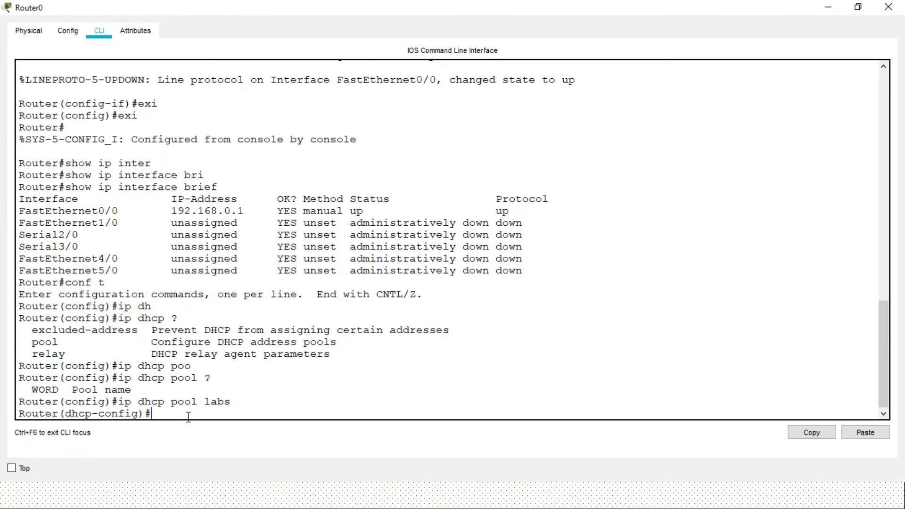
Step: Set the labs DHCP pool's network to 192.168.0.0 with mask 255.255.255.0
type("ne")
type("t")
key("Tab")
type("192.168.0.0")
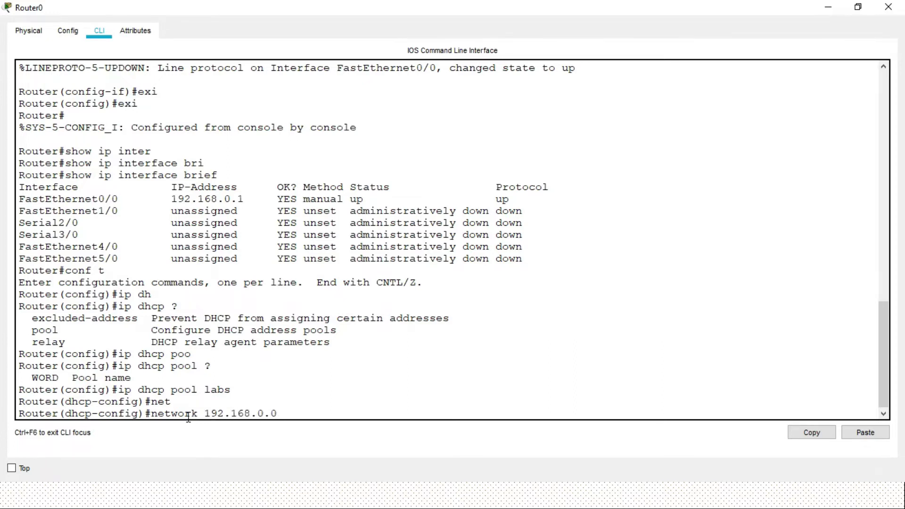
type(" 255.255.255.0")
key("Return")
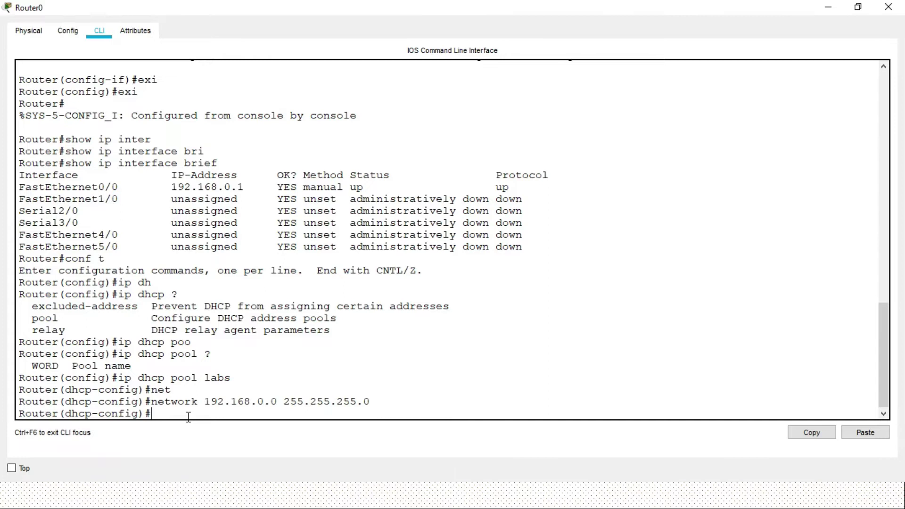
Step: Set the DHCP pool's default router to 192.168.0.254
type("de")
key("Tab")
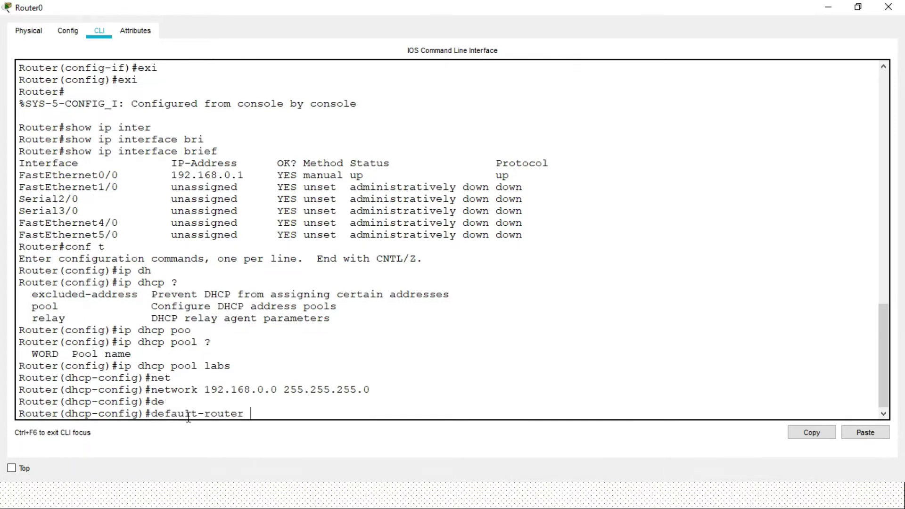
type("192.168.0.254")
key("Return")
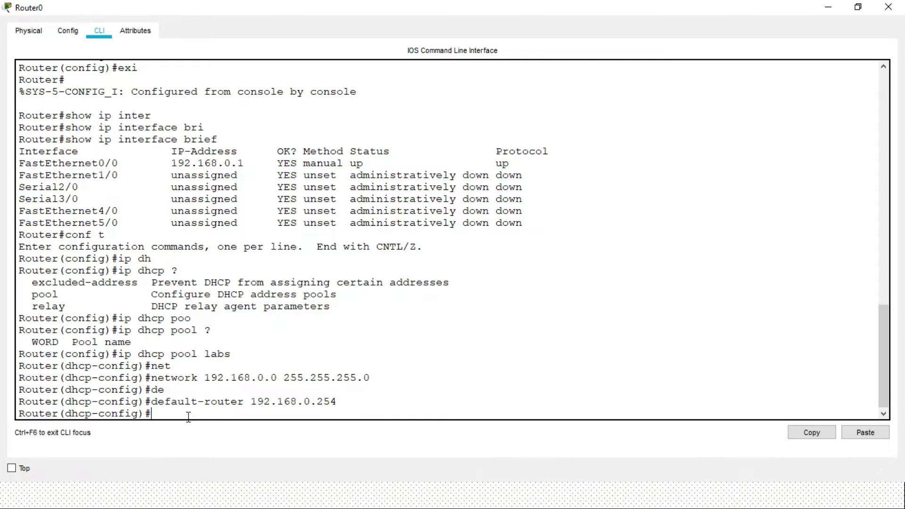
Step: Set the DHCP pool's DNS server to 192.168.0.1
type("dns")
key("Tab")
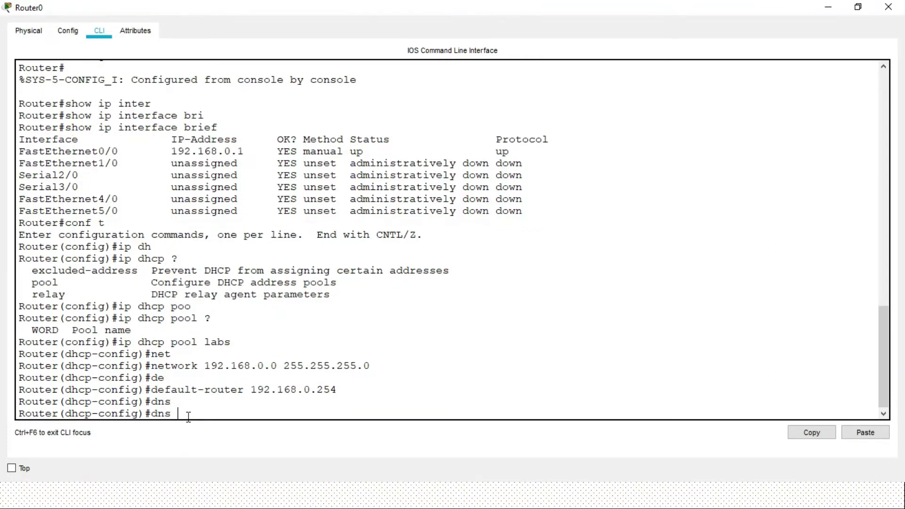
key("BackSpace")
key("Tab")
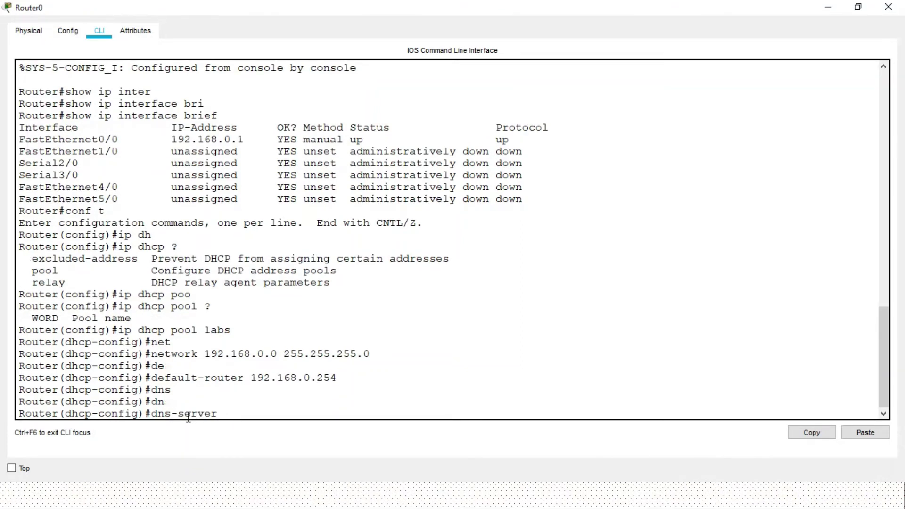
type("192.168.0.1")
key("Return")
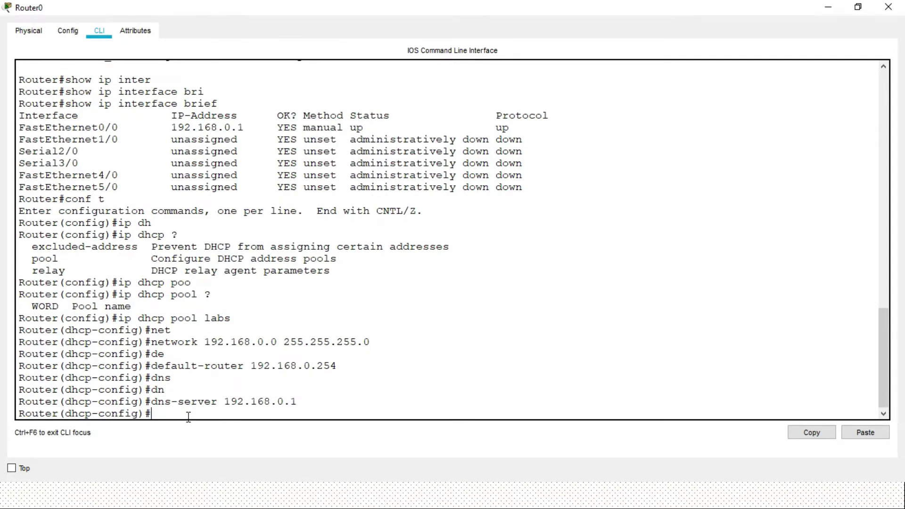
Step: Exit to privileged mode, save the router's configuration with wr, and close the router window
type("exi")
key("Return")
type("exi")
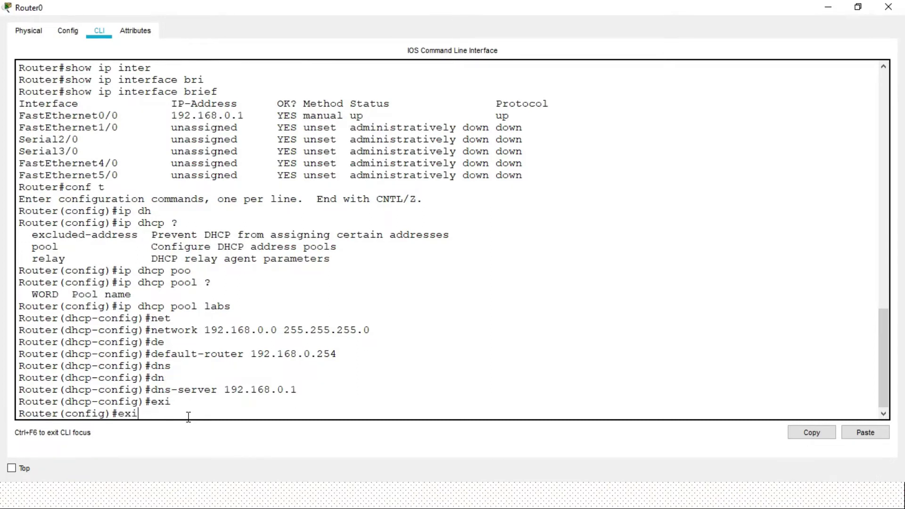
key("Return")
key("Return")
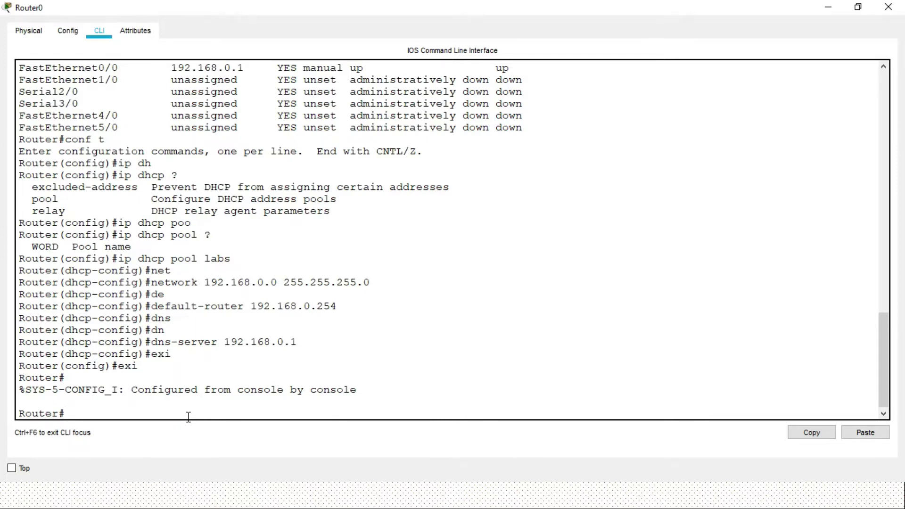
type("wr")
key("Return")
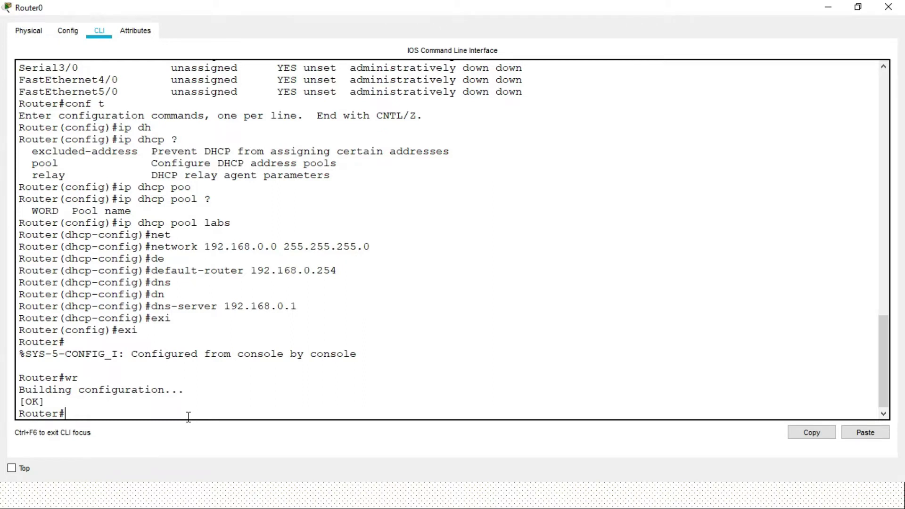
left_click(858, 7)
left_click(727, 187)
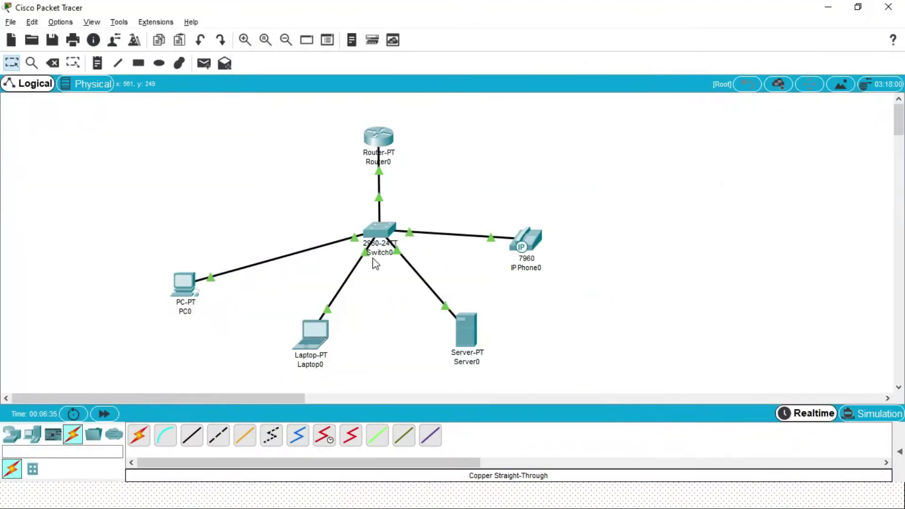
Step: Set PC0's IPv4 configuration to DHCP and close its IP configuration
left_click(191, 281)
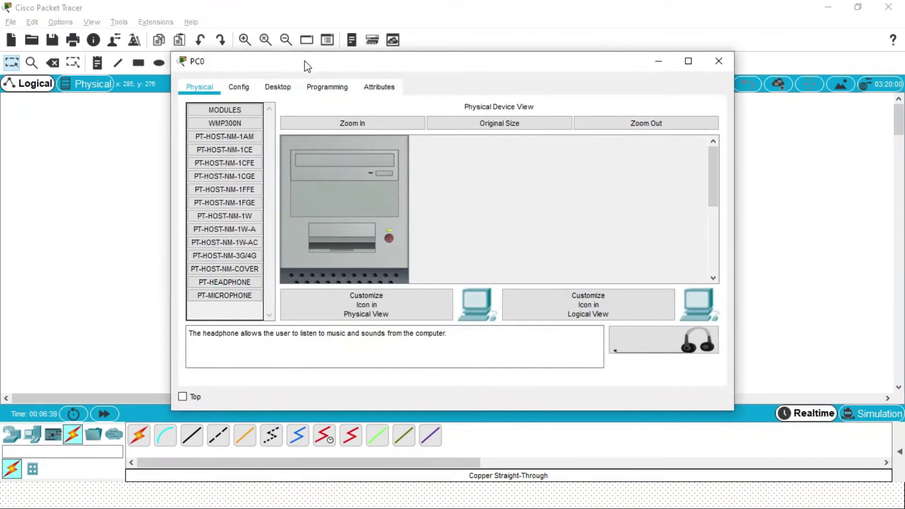
left_click(278, 87)
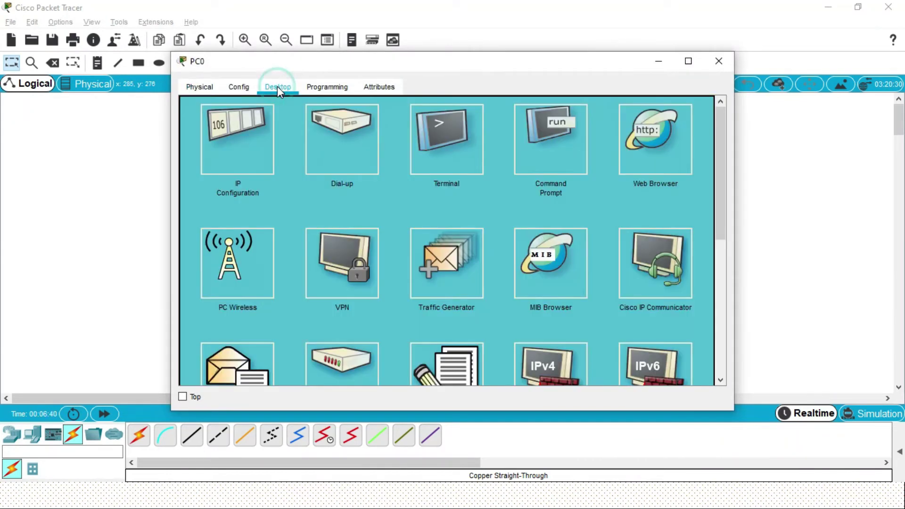
left_click(263, 147)
left_click(365, 124)
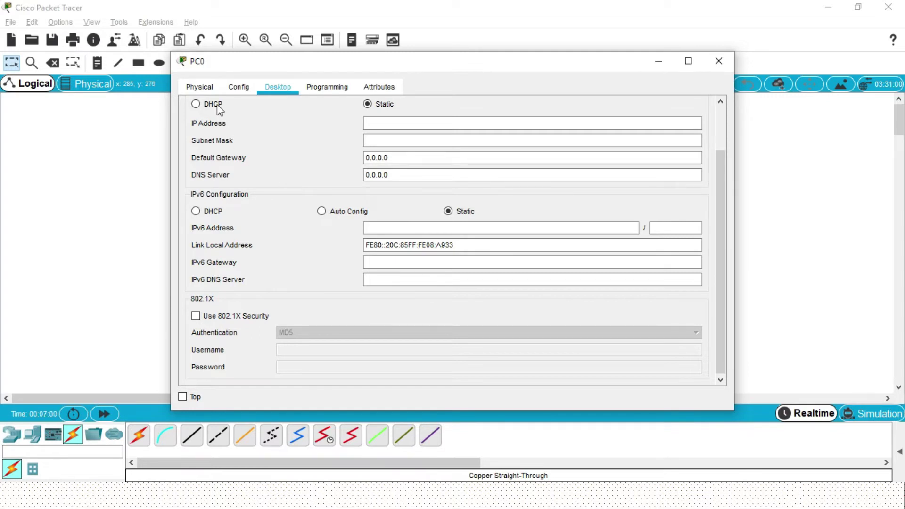
left_click(196, 104)
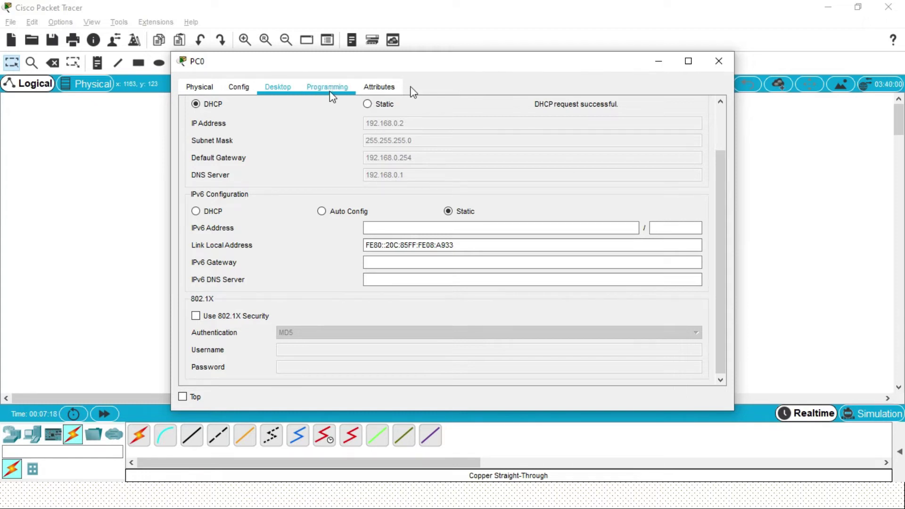
left_click(722, 123)
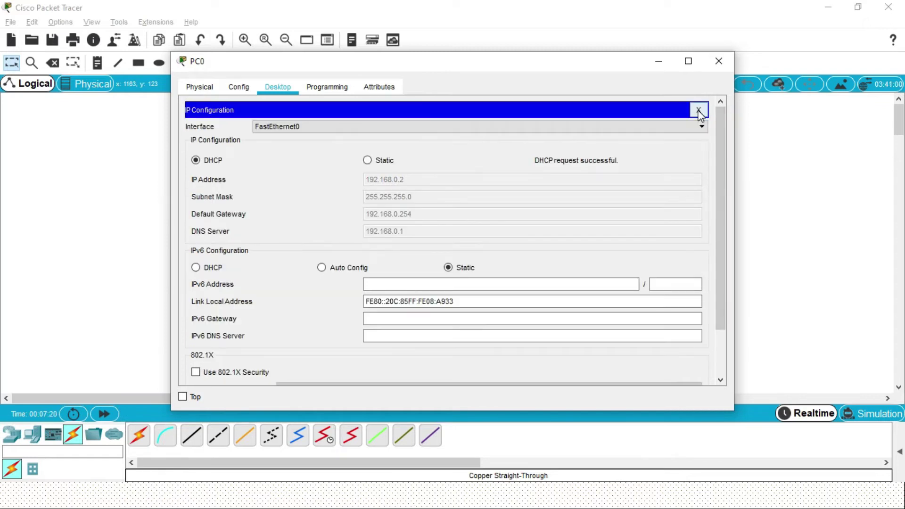
left_click(698, 109)
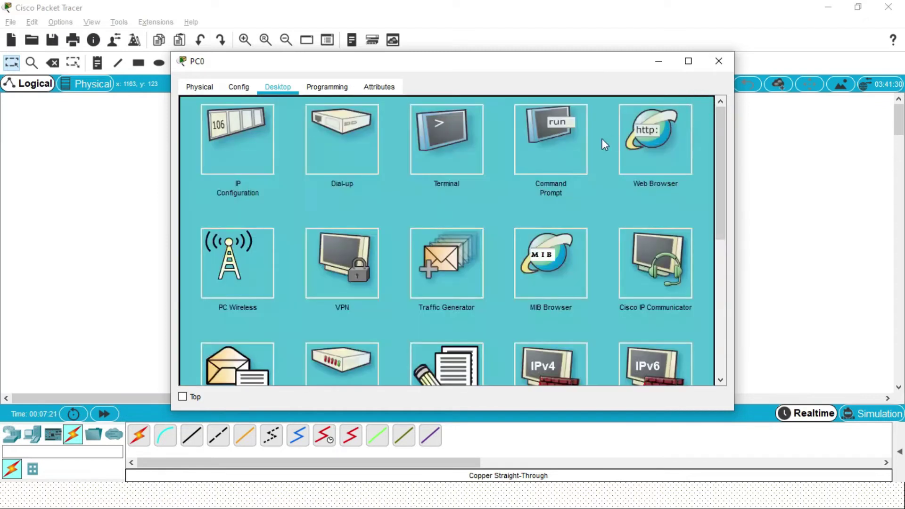
Step: Ping 192.168.0.1 from PC0's command prompt and return to the topology
left_click(535, 143)
type("ping")
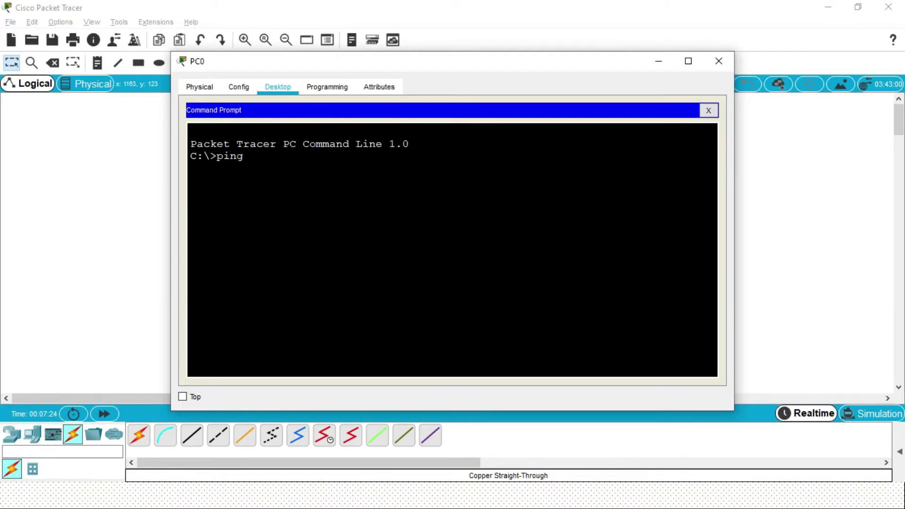
type(" 192.168.0.1")
key("Return")
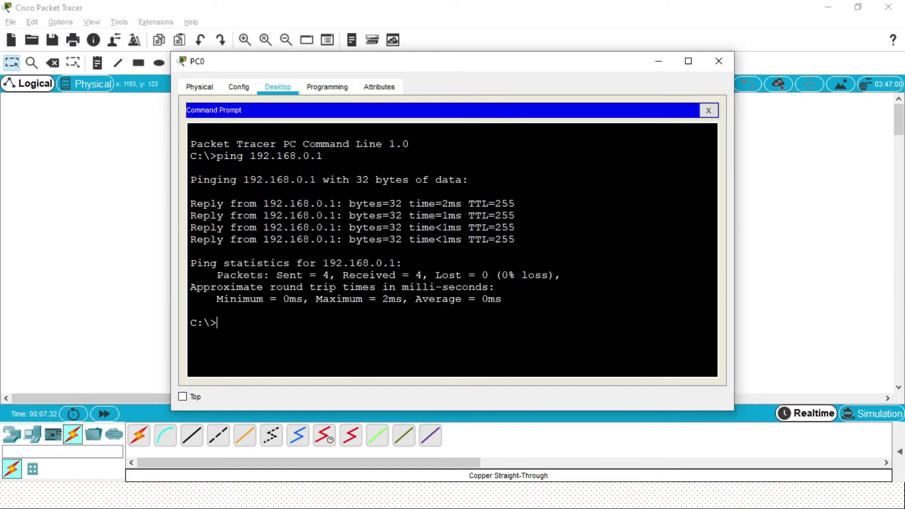
left_click(800, 178)
Step: Set Laptop0's IPv4 configuration to DHCP and close the laptop's window
left_click(316, 330)
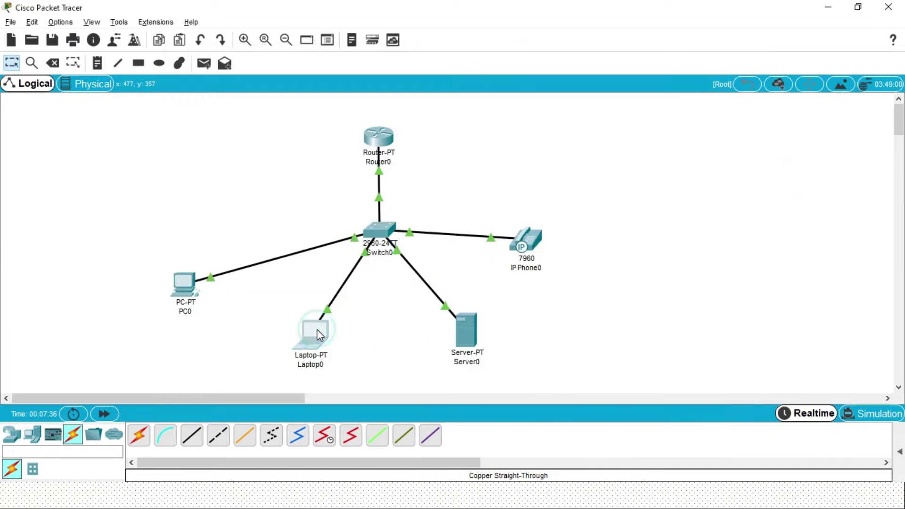
left_click(243, 86)
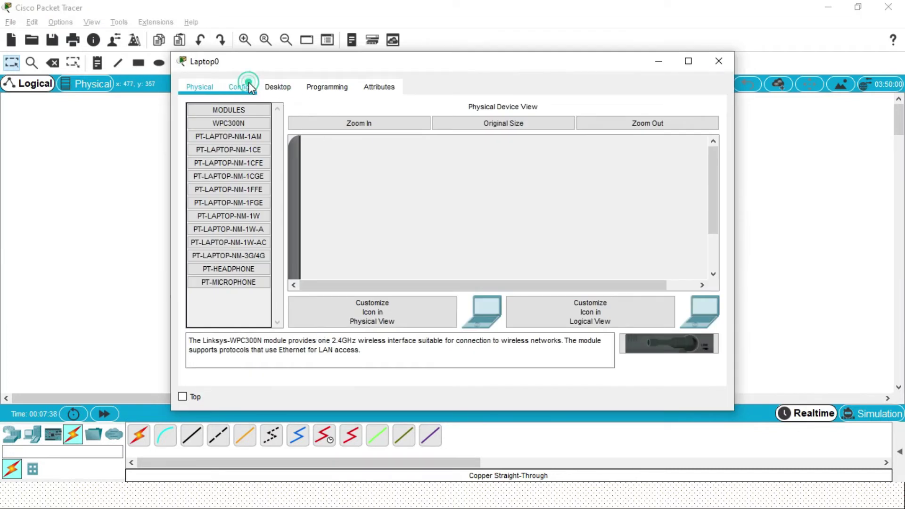
left_click(278, 88)
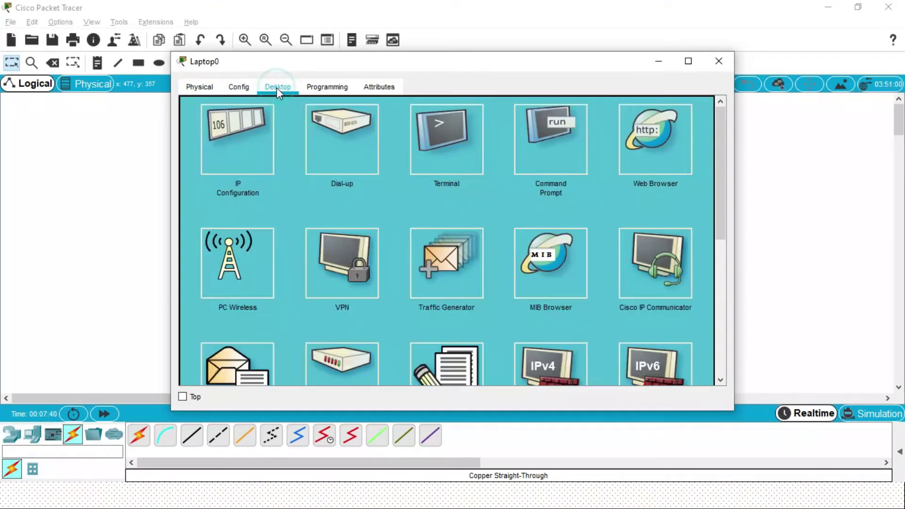
left_click(211, 151)
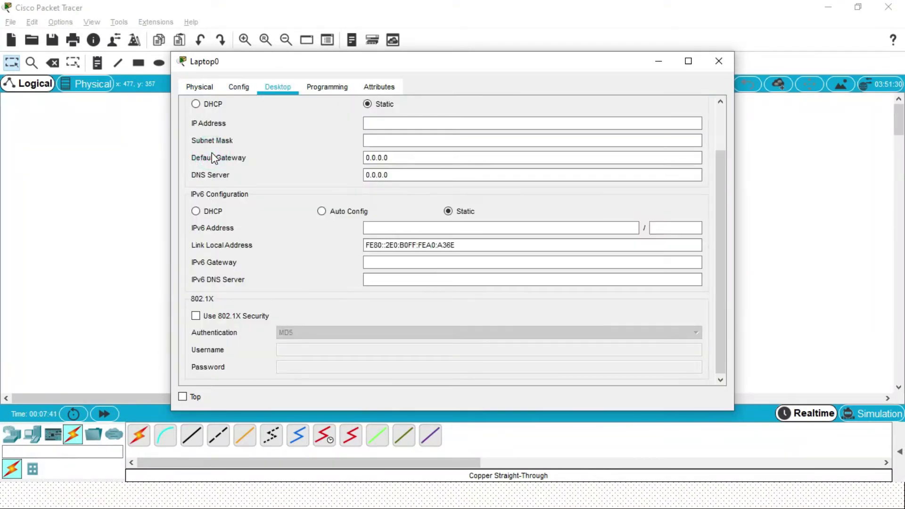
left_click(195, 105)
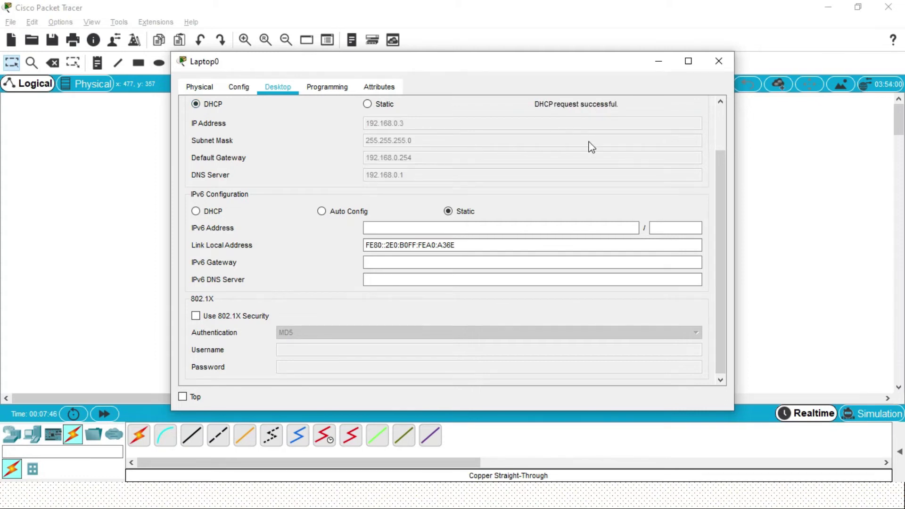
left_click(719, 62)
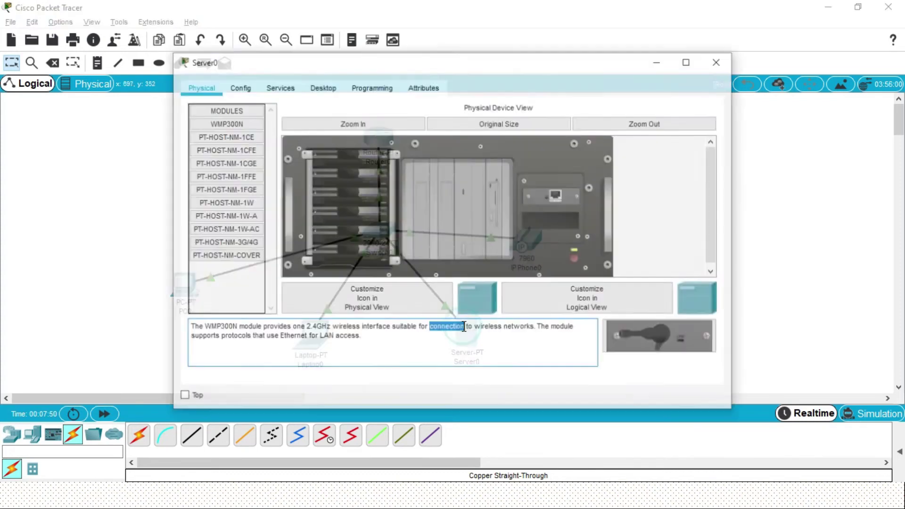
Step: Set Server0's IPv4 configuration to DHCP and close its IP configuration
left_click(242, 87)
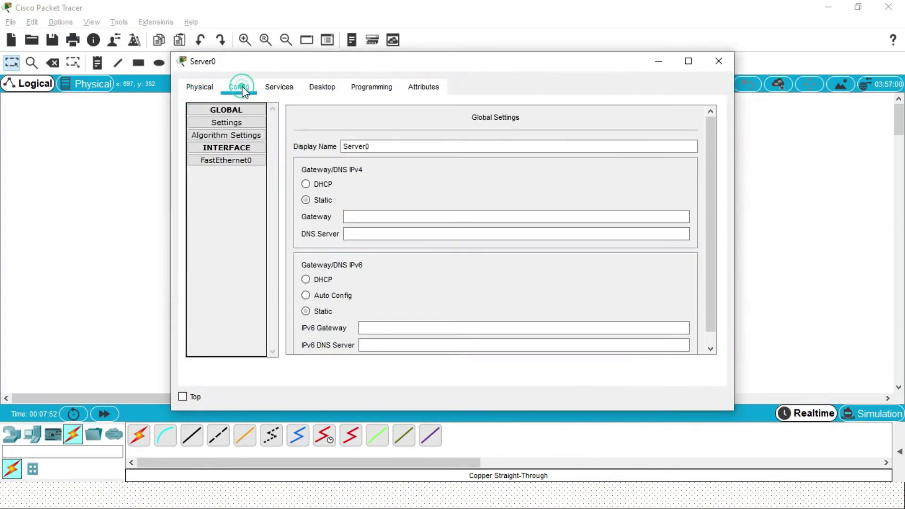
left_click(310, 87)
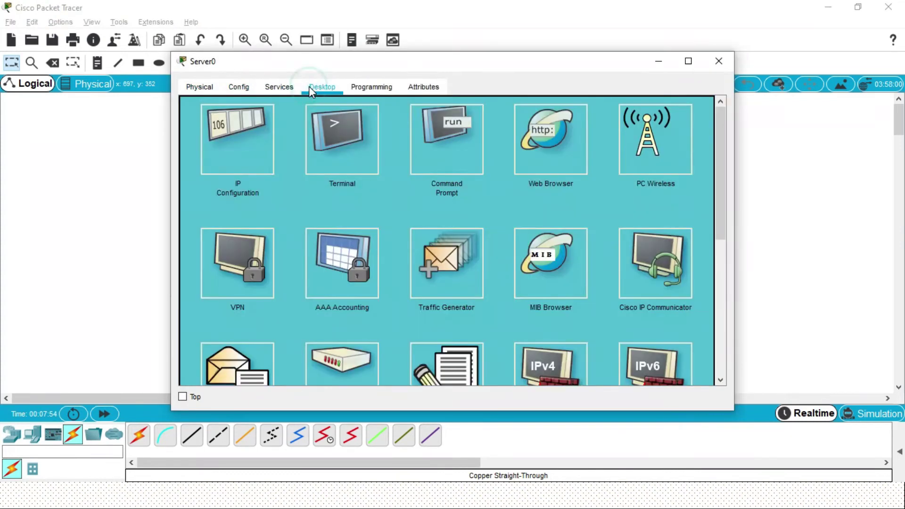
left_click(241, 156)
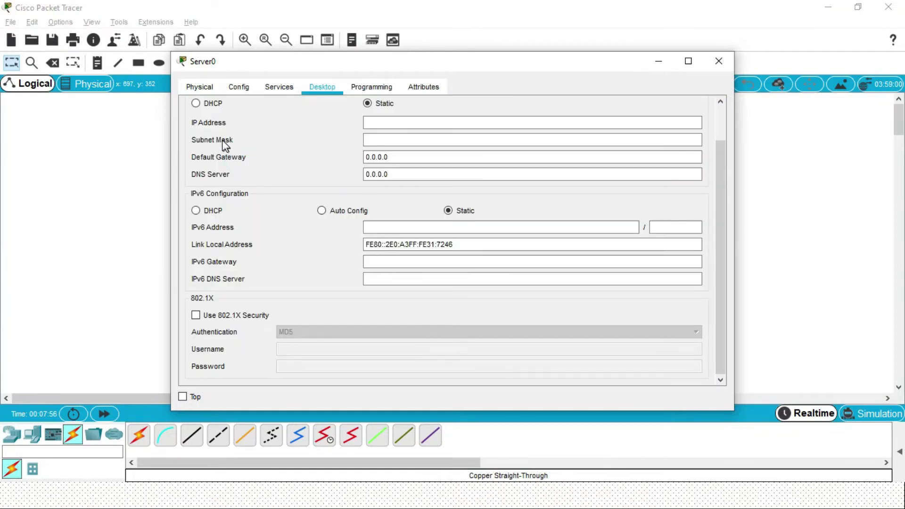
left_click(197, 103)
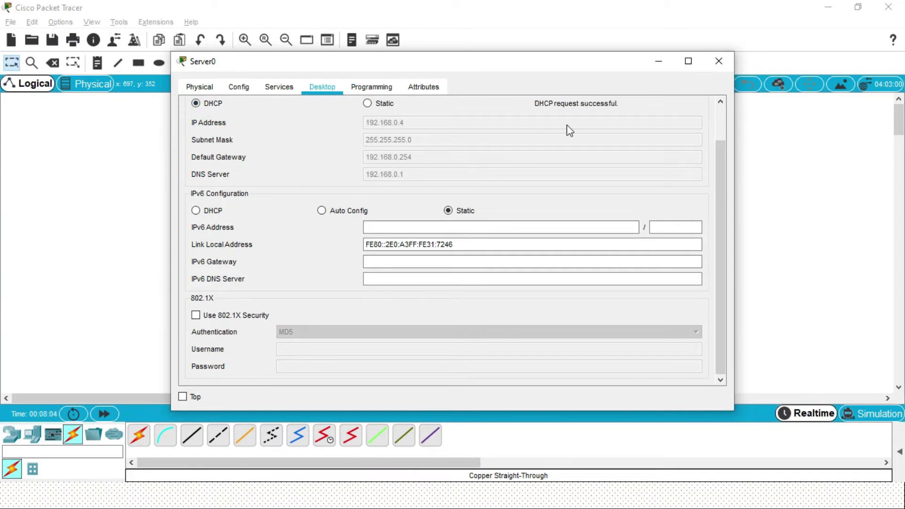
scroll(715, 117, "up", 3)
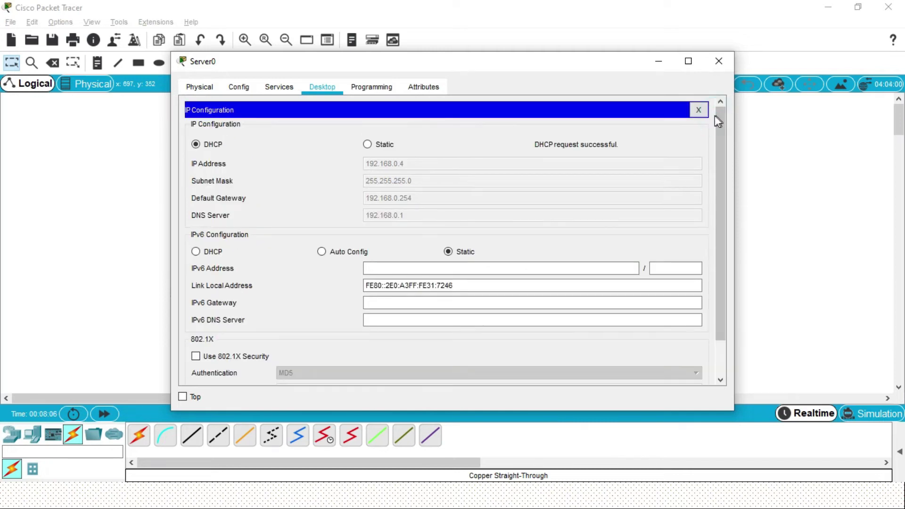
left_click(700, 116)
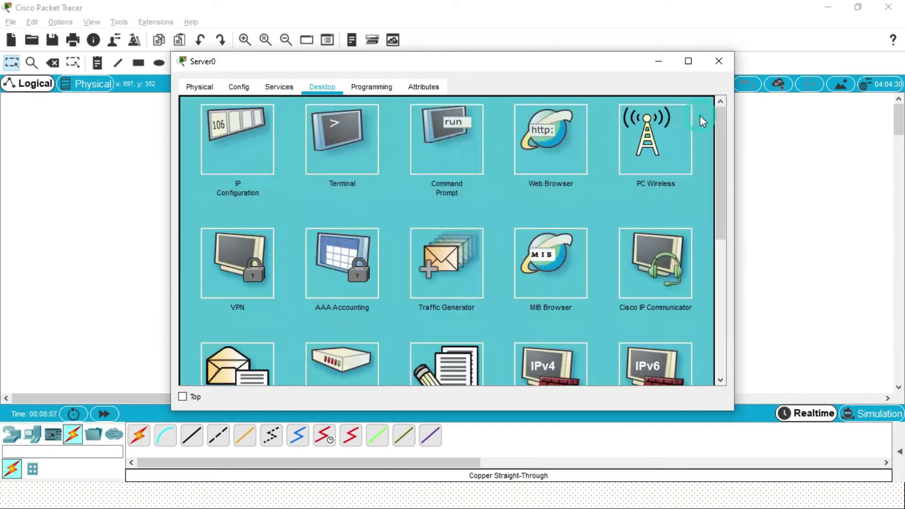
Step: Ping 192.168.0.1 from Server0's command prompt and close the server's window
left_click(456, 157)
type("ping")
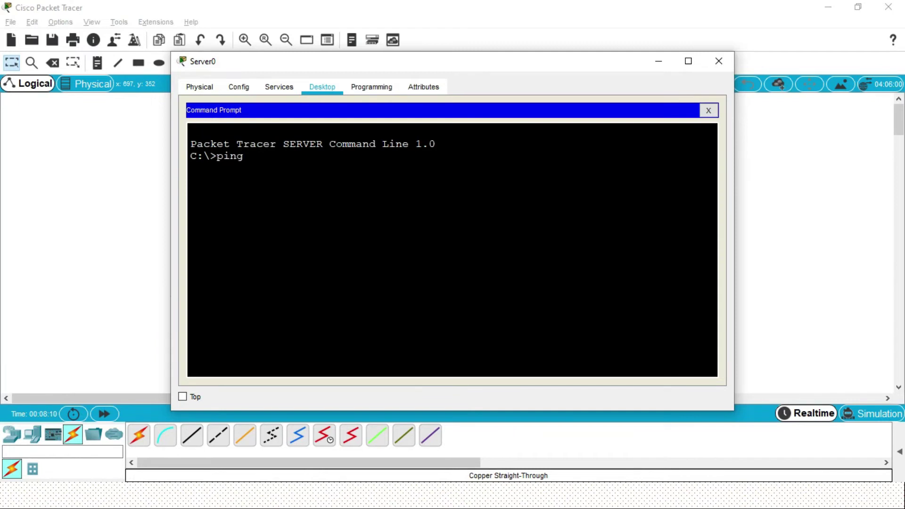
type(" 192.168.0.1")
key("Return")
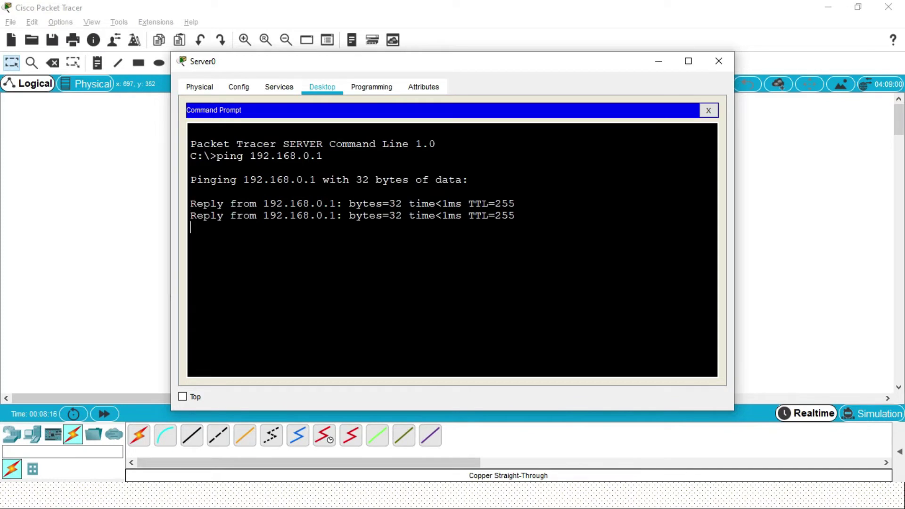
left_click(720, 64)
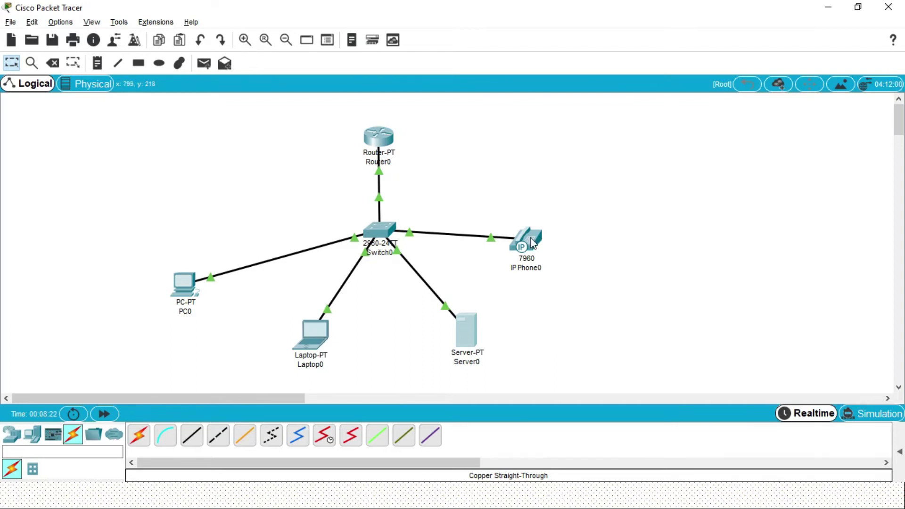
mouse_move(532, 242)
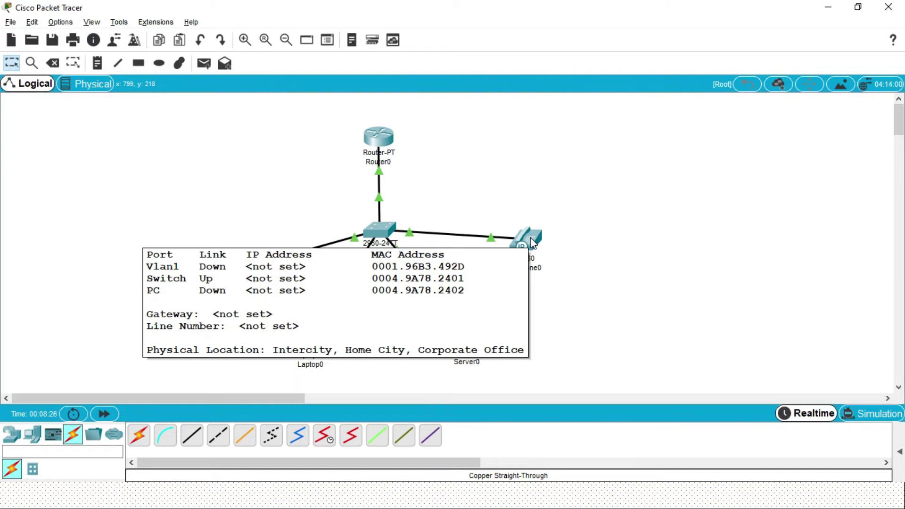
left_click(387, 236)
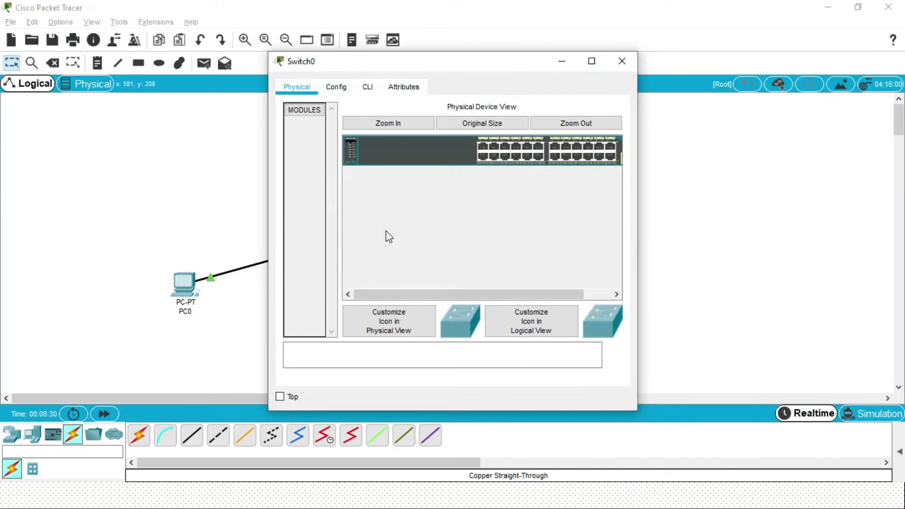
left_click(623, 62)
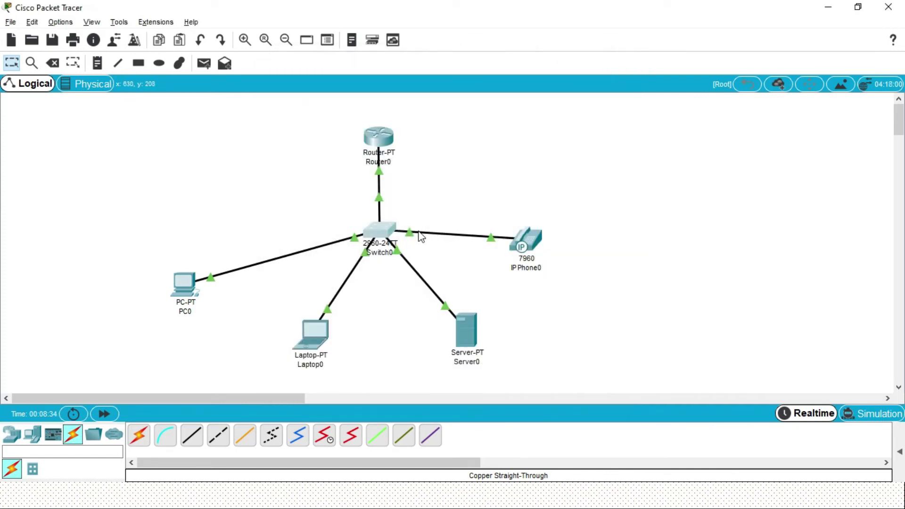
Step: Open Switch0's command line in a maximized window and enter global configuration mode
mouse_move(421, 237)
left_click(382, 226)
left_click(366, 87)
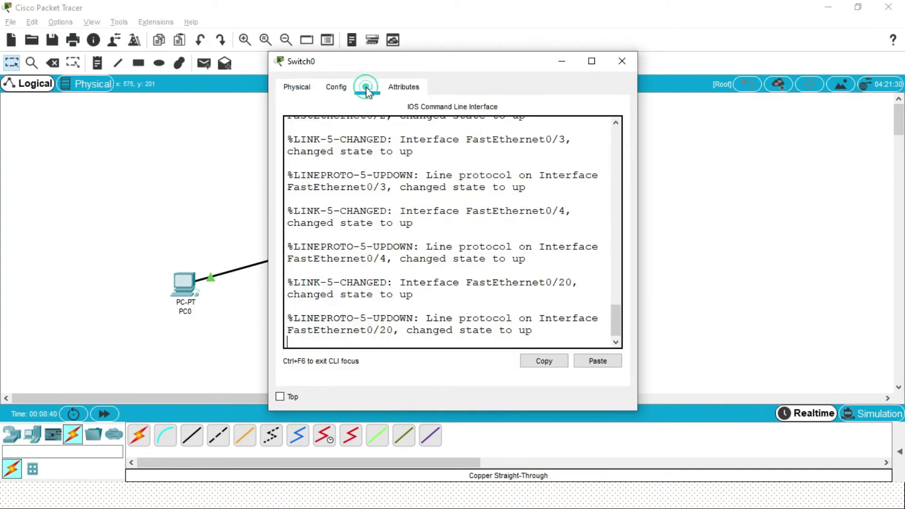
left_click(602, 65)
key("Return")
key("Return")
key("Return")
type("en")
key("Return")
type("conf t")
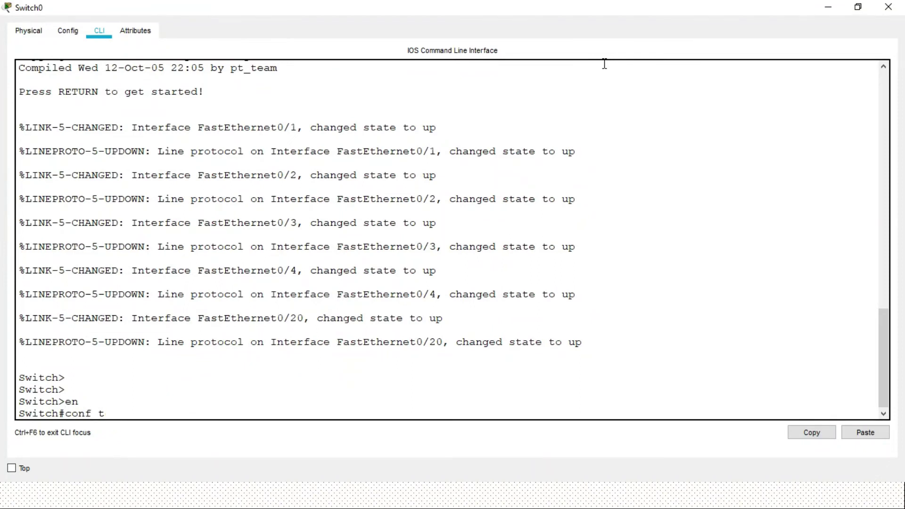
key("Return")
Step: Enter the configuration of the switch's interface fastEthernet 0/4 and start a switchport command
type("inter")
key("Tab")
type("fas")
key("Tab")
type("0/4")
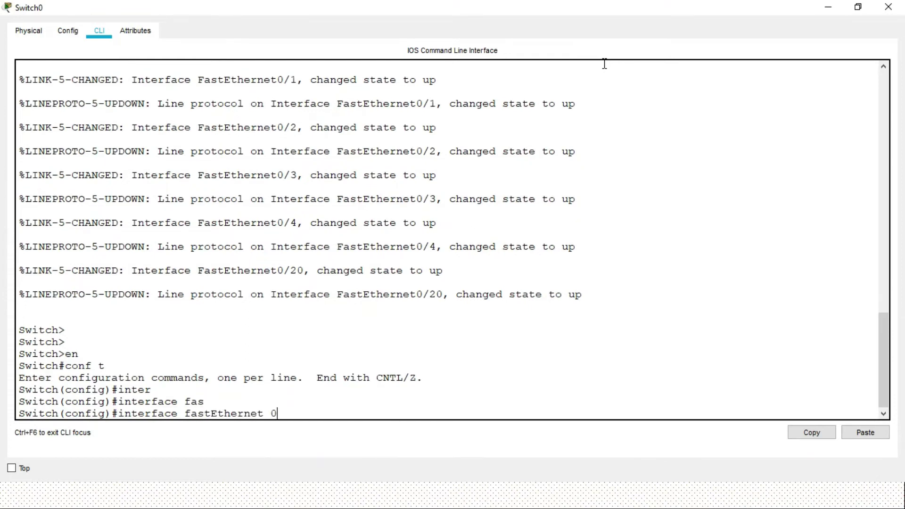
key("Return")
type("sw")
key("Tab")
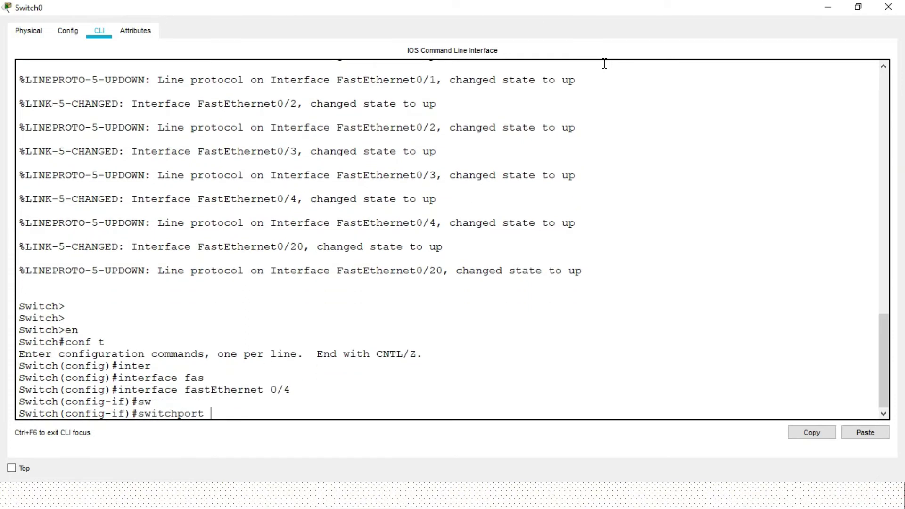
type("mo")
key("Tab")
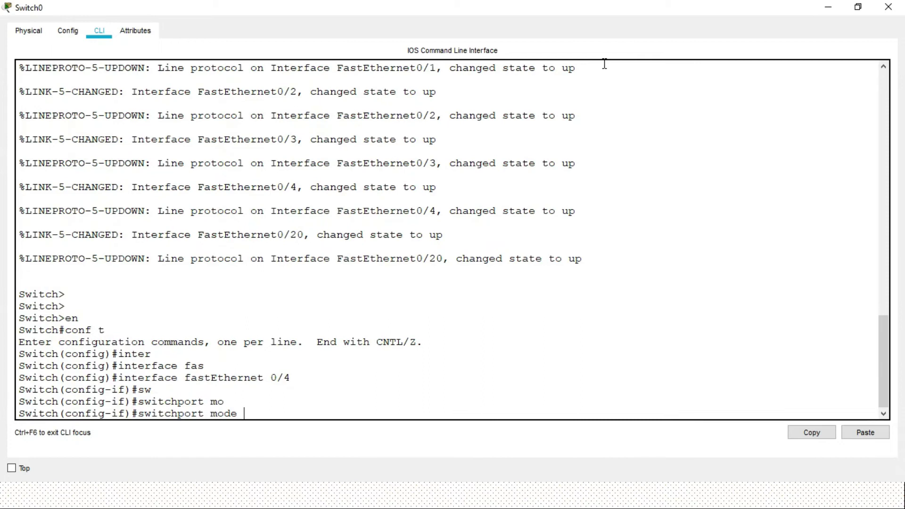
key("BackSpace")
key("BackSpace")
key("BackSpace")
key("BackSpace")
key("BackSpace")
Step: Complete and run the command as switchport voice vlan 1 for the IP phone's port
type("voi")
key("Tab")
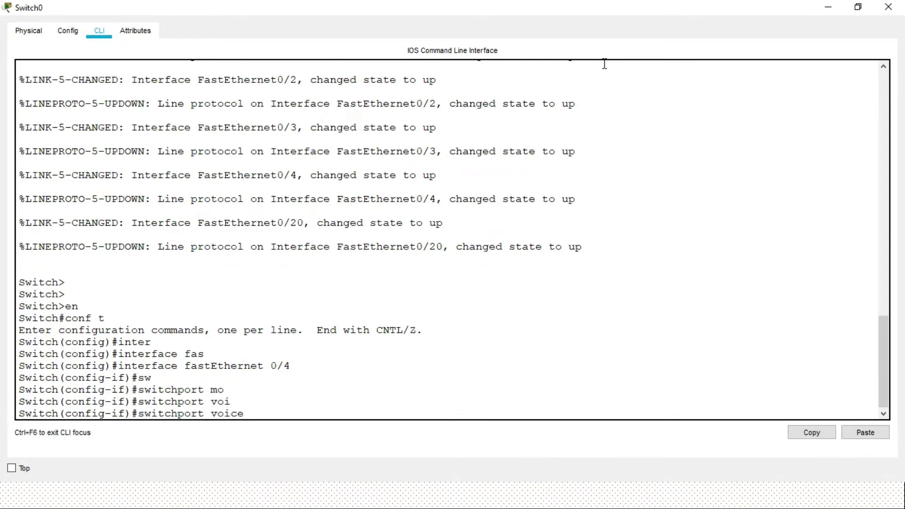
type("vlan")
key("Tab")
type("1")
key("Return")
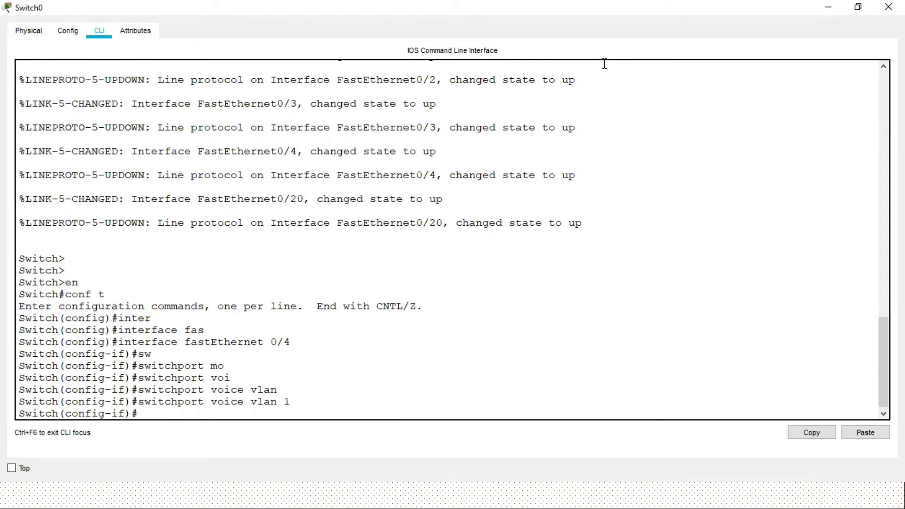
Step: Exit to privileged mode and save the switch's configuration with wr
type("exi")
key("Return")
type("exi")
key("Return")
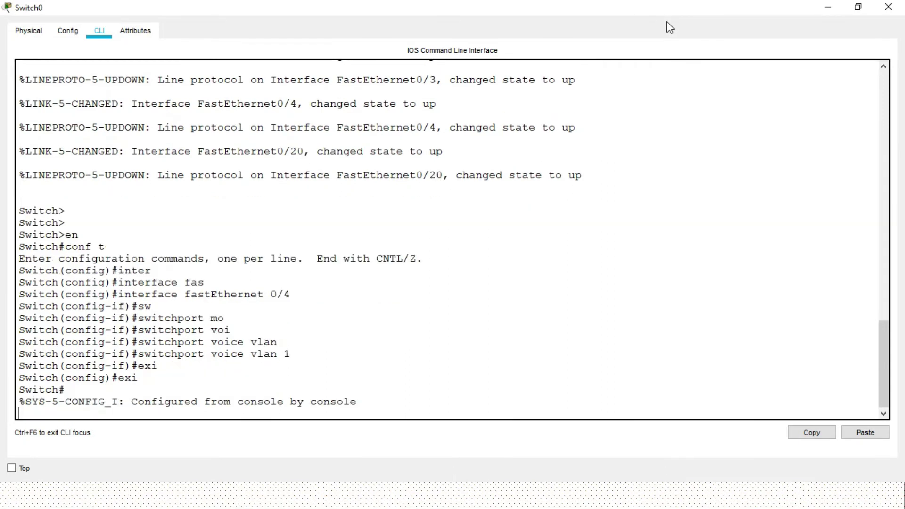
key("Return")
type("wr")
key("Return")
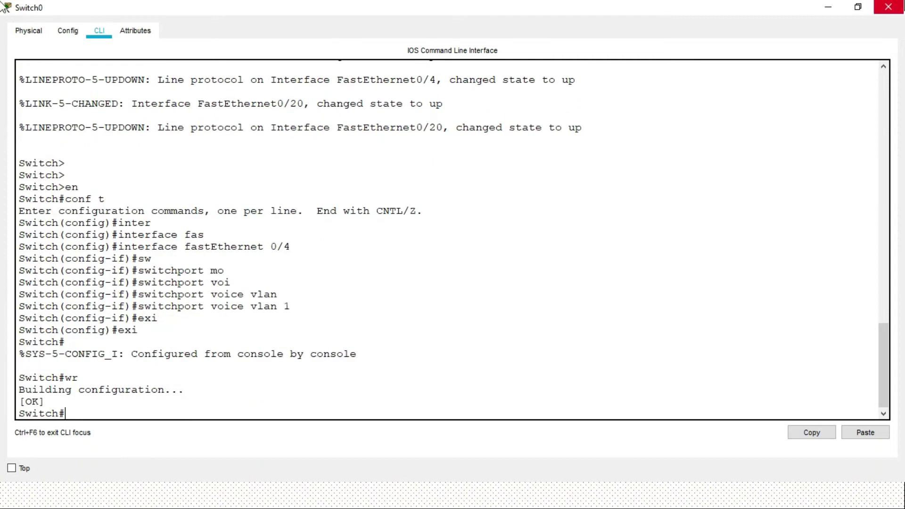
Step: Leave the switch's window and check the IP phone's port and address summary in the topology
left_click(858, 7)
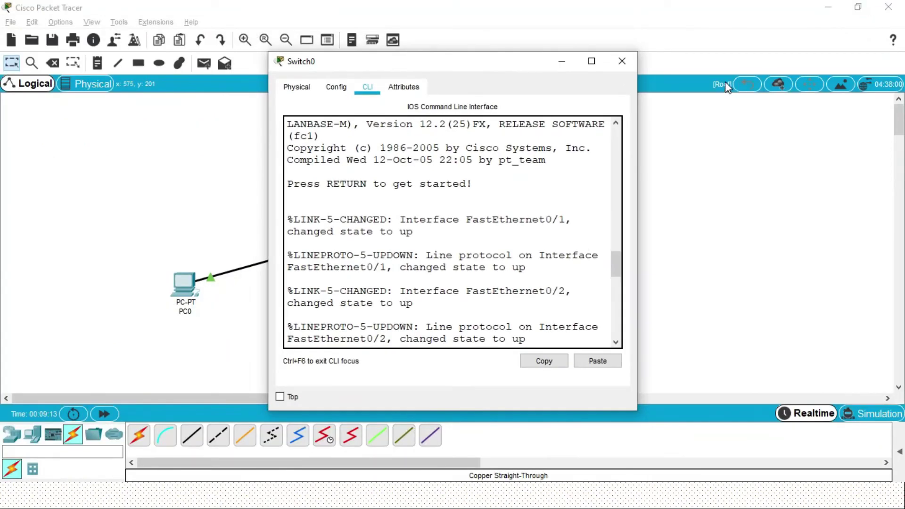
left_click(689, 143)
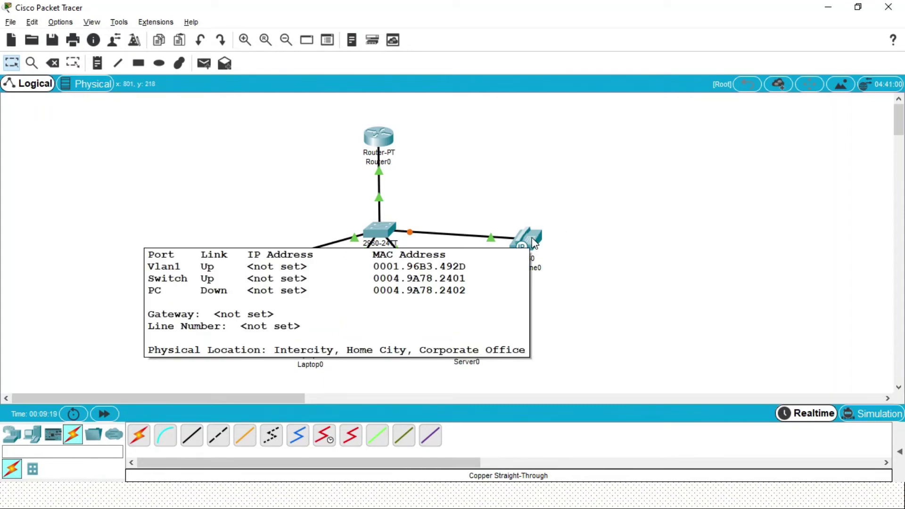
left_click(557, 217)
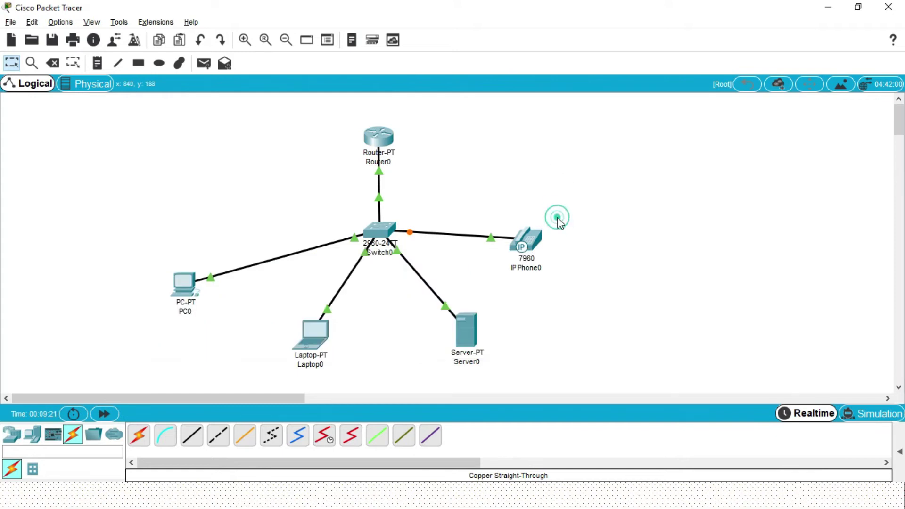
mouse_move(543, 240)
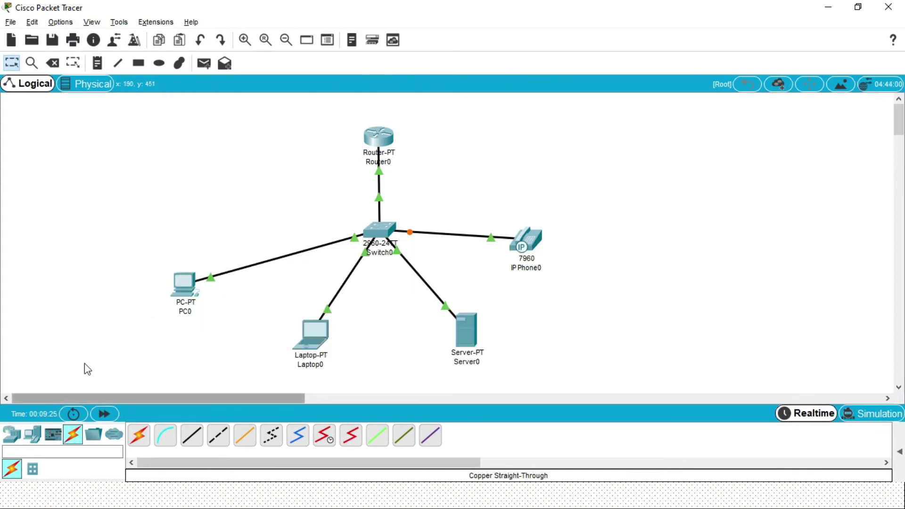
Step: Add a second PC beside the IP phone and connect the phone's PC port to its FastEthernet0 with a copper straight-through cable
left_click_drag(32, 441, 651, 269)
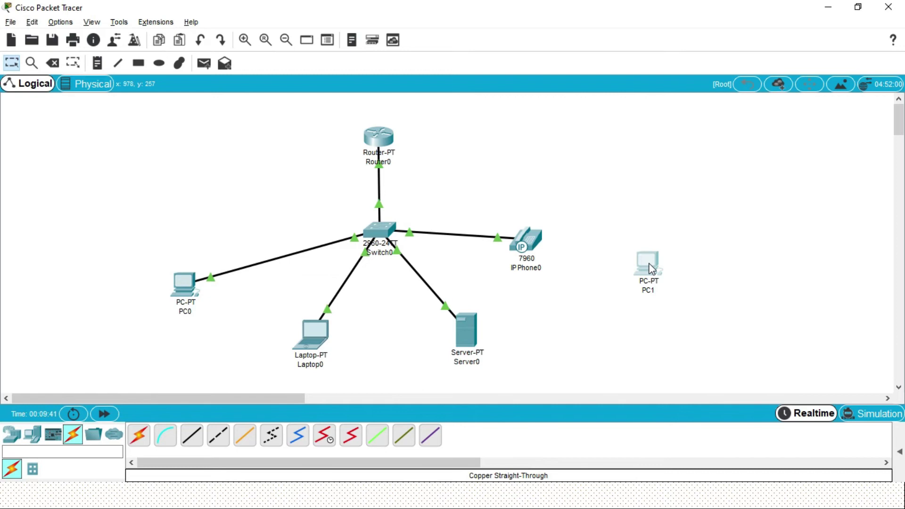
left_click(627, 279)
mouse_move(533, 238)
left_click(192, 436)
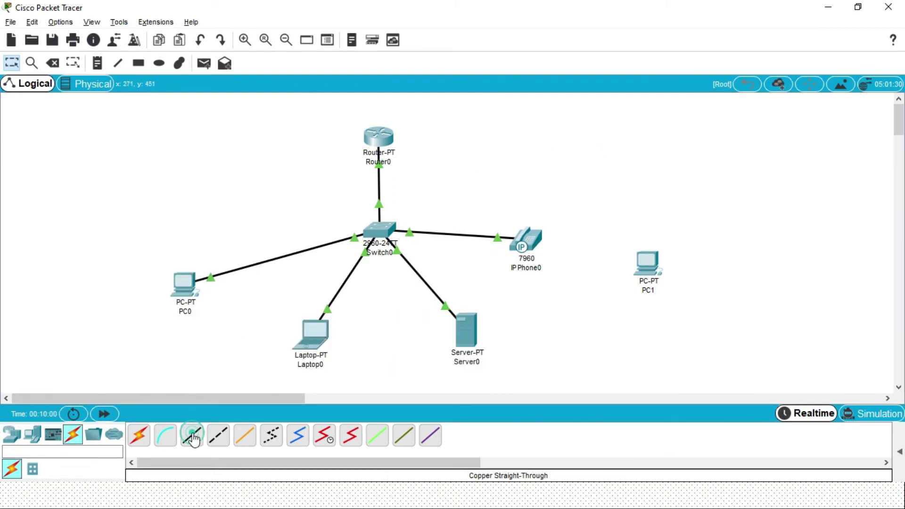
left_click(536, 239)
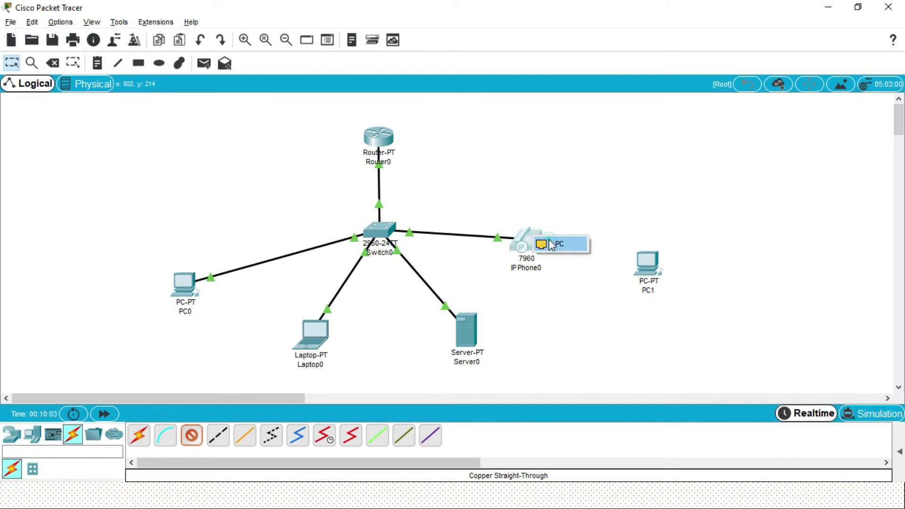
left_click(549, 245)
left_click(642, 261)
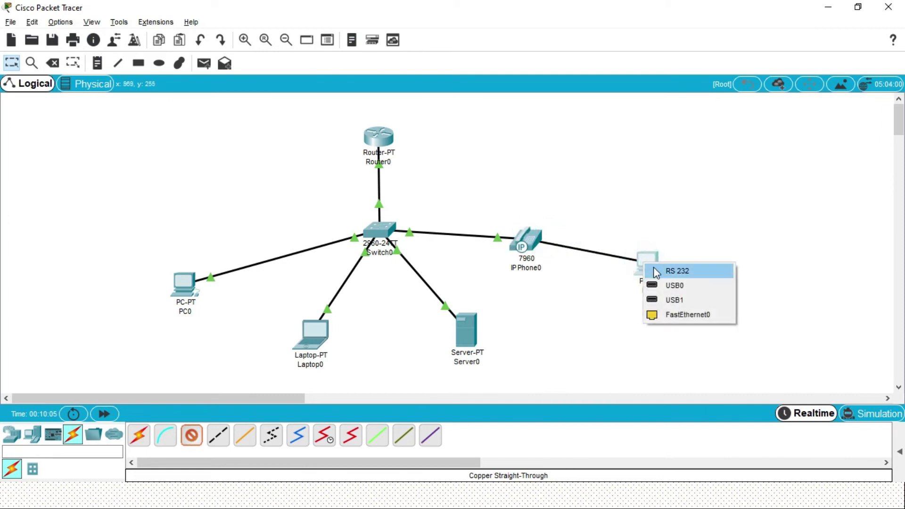
left_click(673, 315)
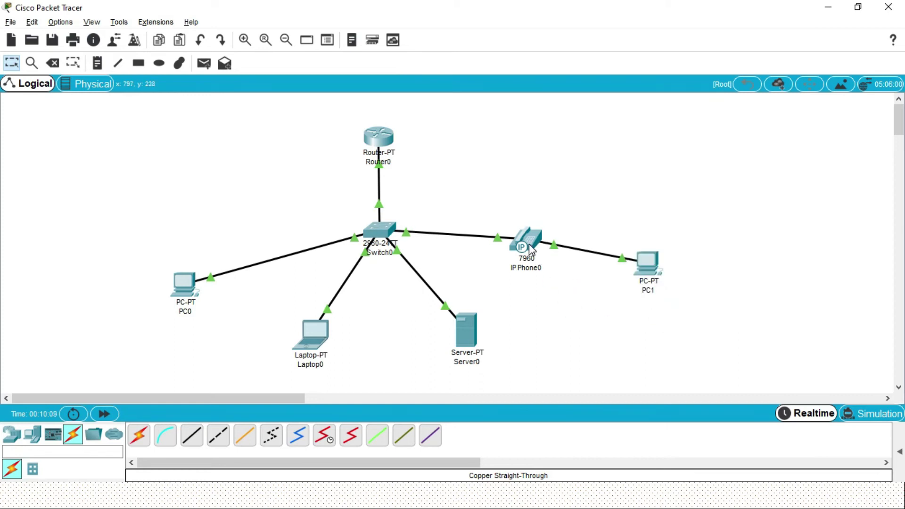
Step: Examine the IP phone's address summary, its phone display, its configuration and its physical view
mouse_move(531, 250)
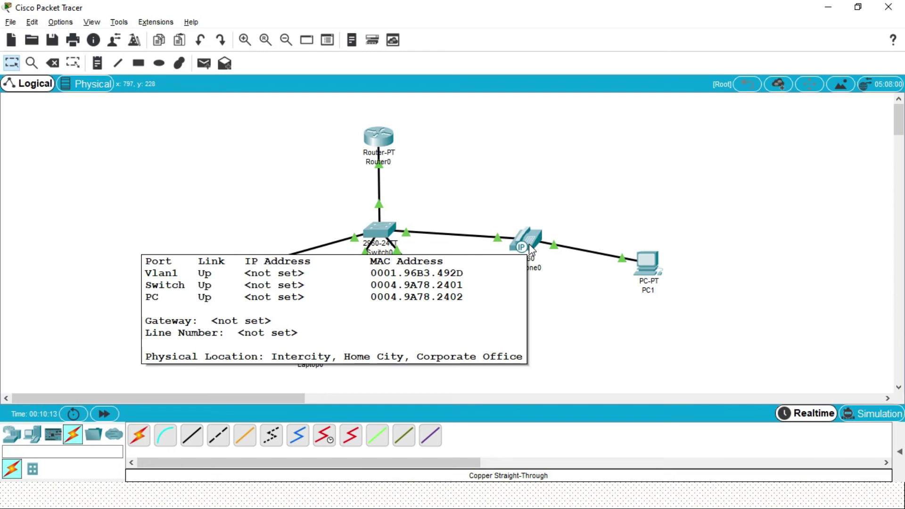
left_click(531, 249)
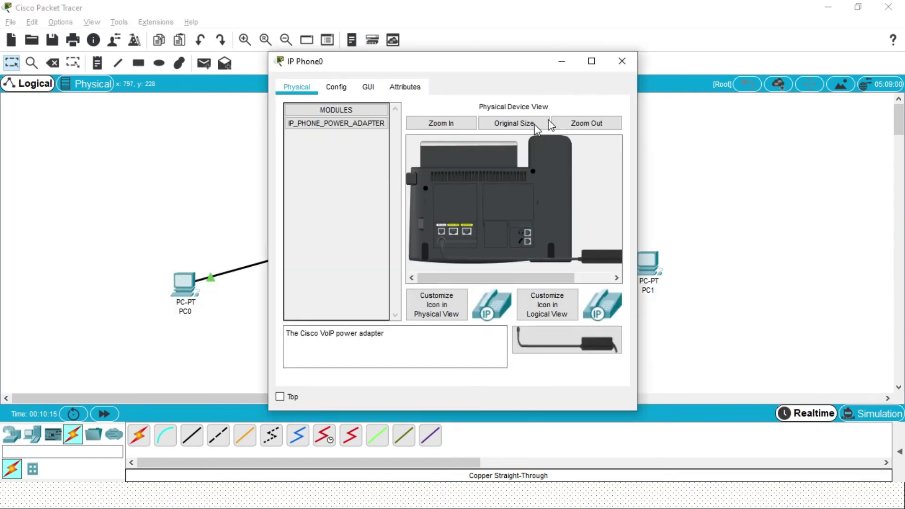
left_click(367, 87)
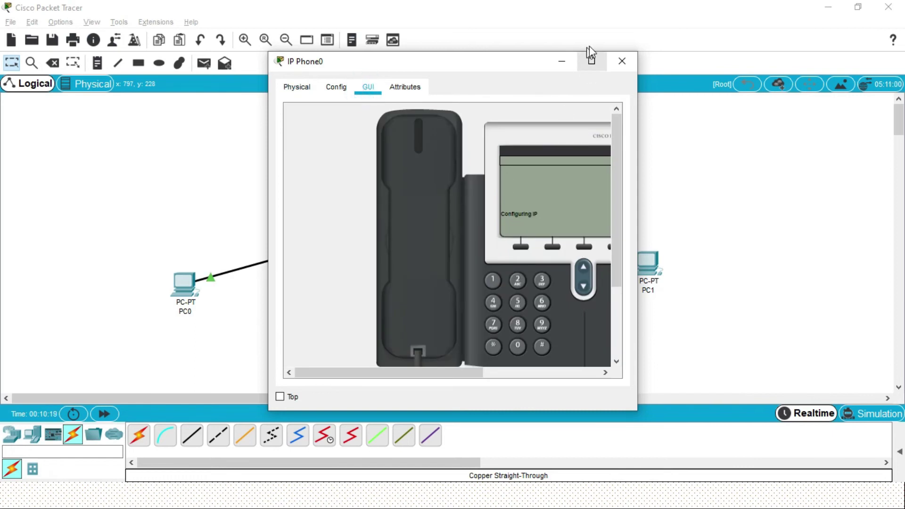
left_click(595, 62)
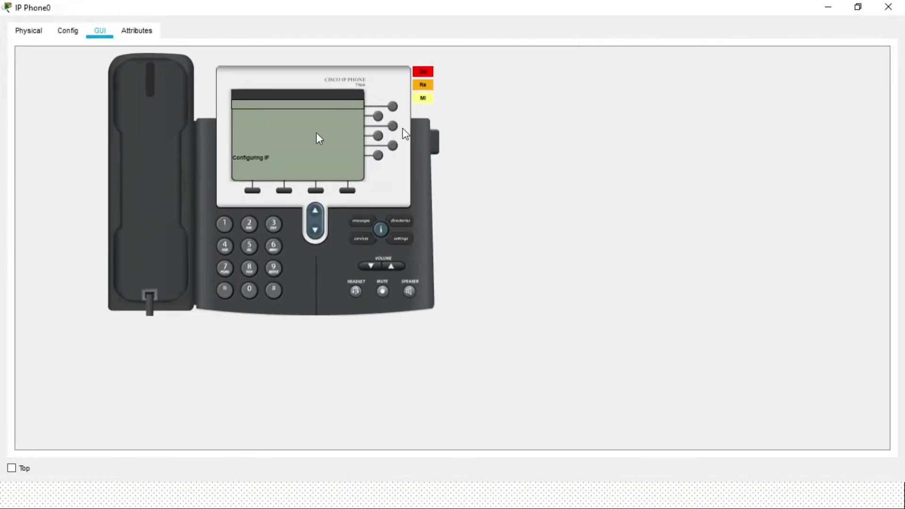
left_click(68, 32)
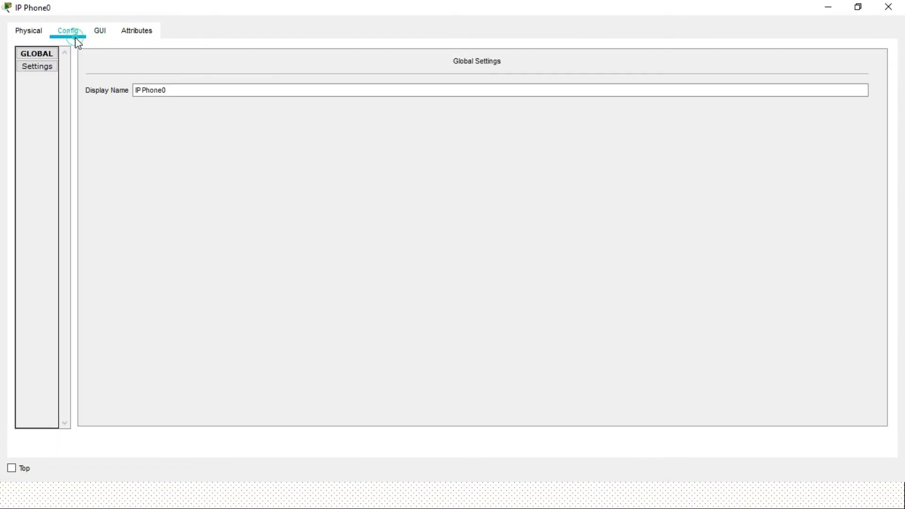
left_click(36, 34)
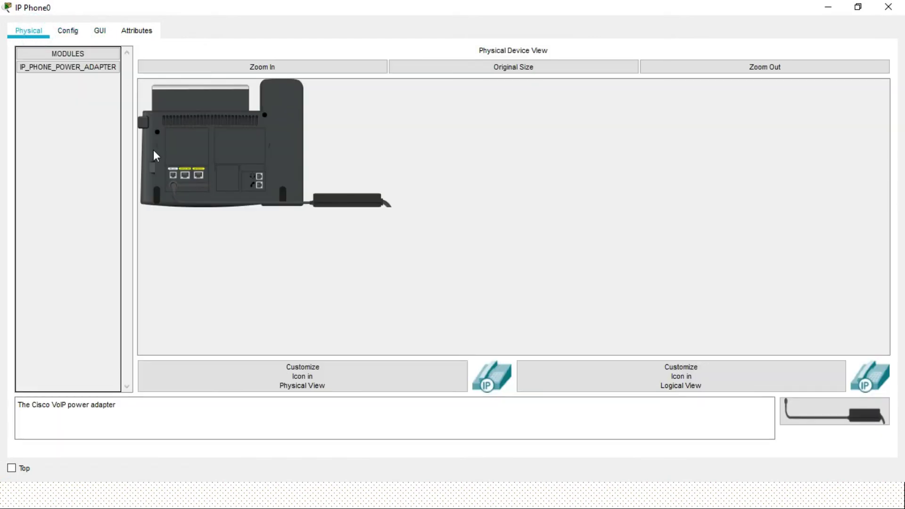
left_click(856, 9)
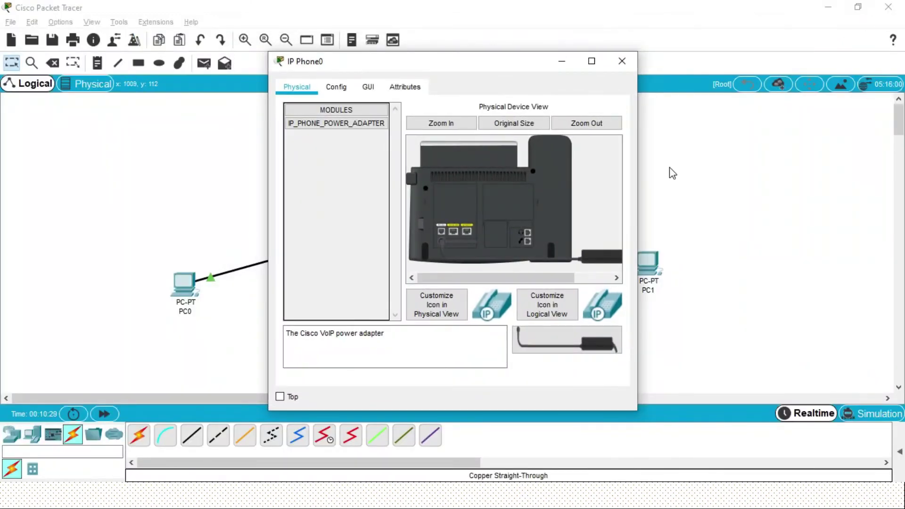
left_click(669, 167)
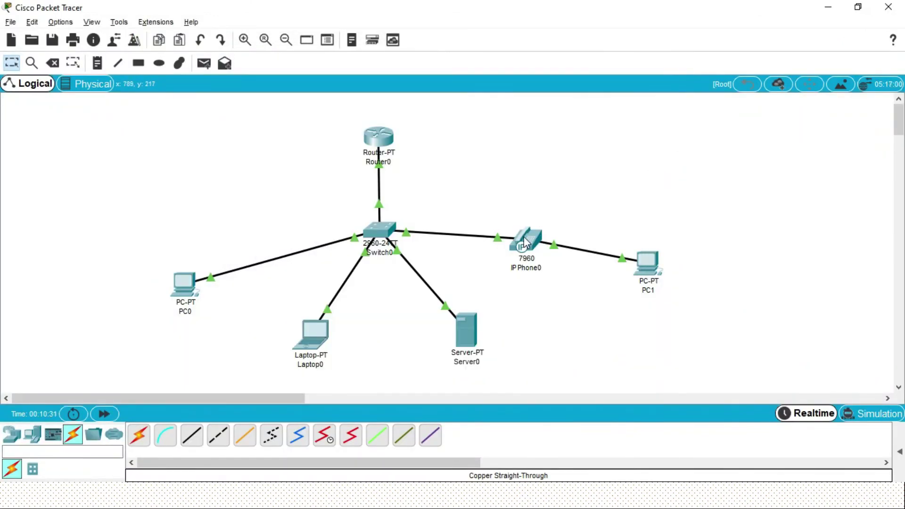
mouse_move(524, 242)
mouse_move(588, 293)
left_mouse_down()
mouse_move(628, 272)
mouse_move(601, 295)
left_mouse_up()
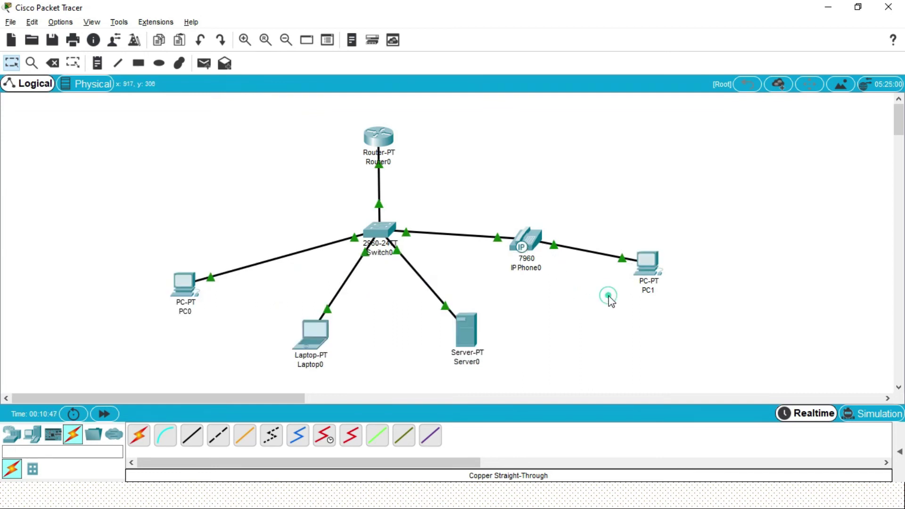
Step: Set the IPv4 configuration of the PC attached to the IP phone to DHCP and close its window
left_click(651, 275)
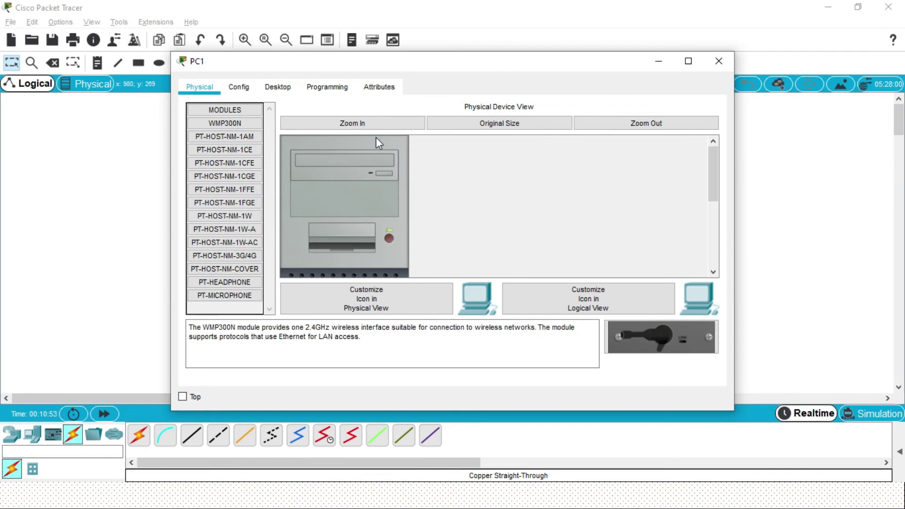
left_click(284, 92)
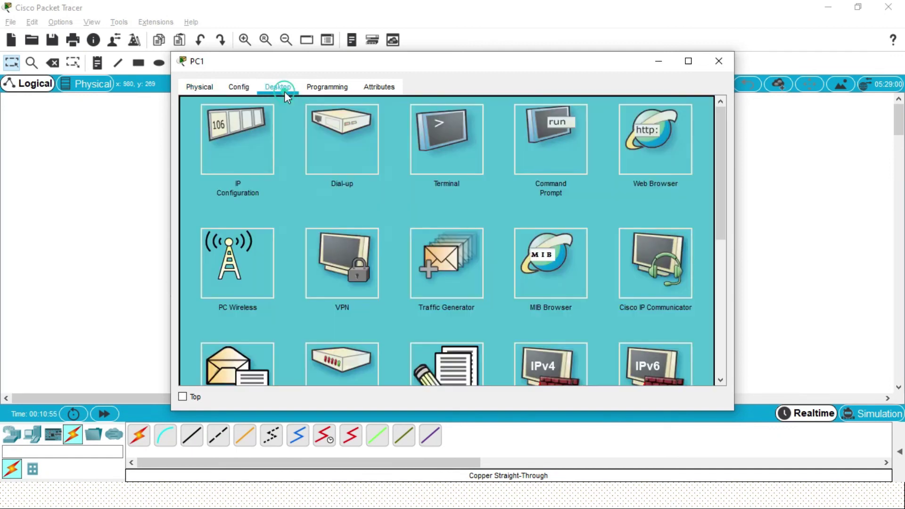
left_click(253, 146)
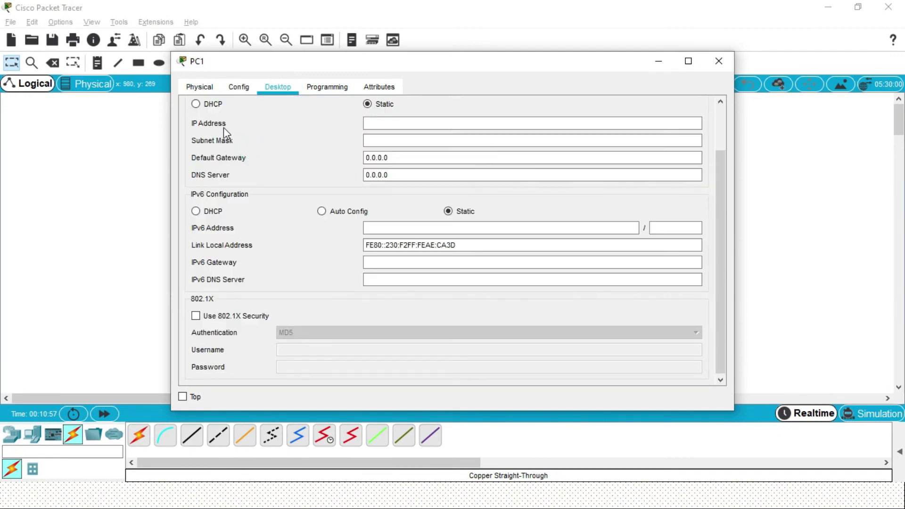
left_click(200, 104)
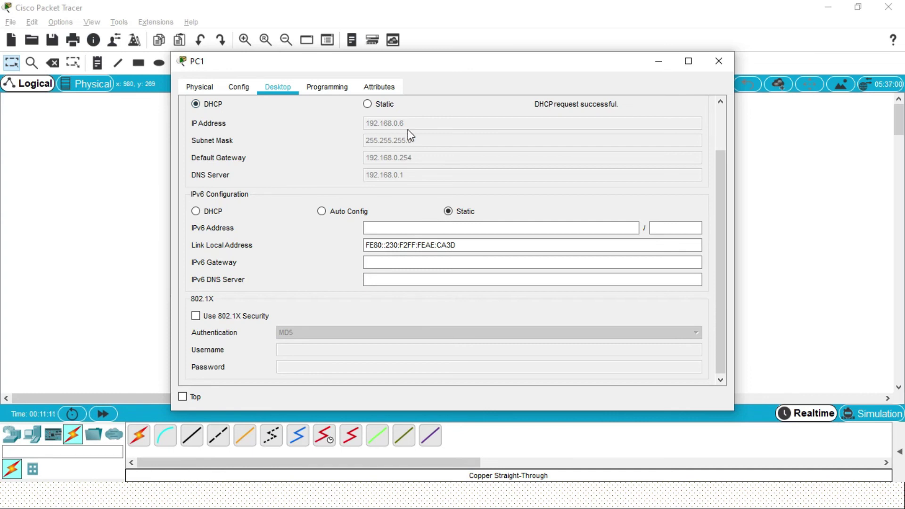
left_click(717, 61)
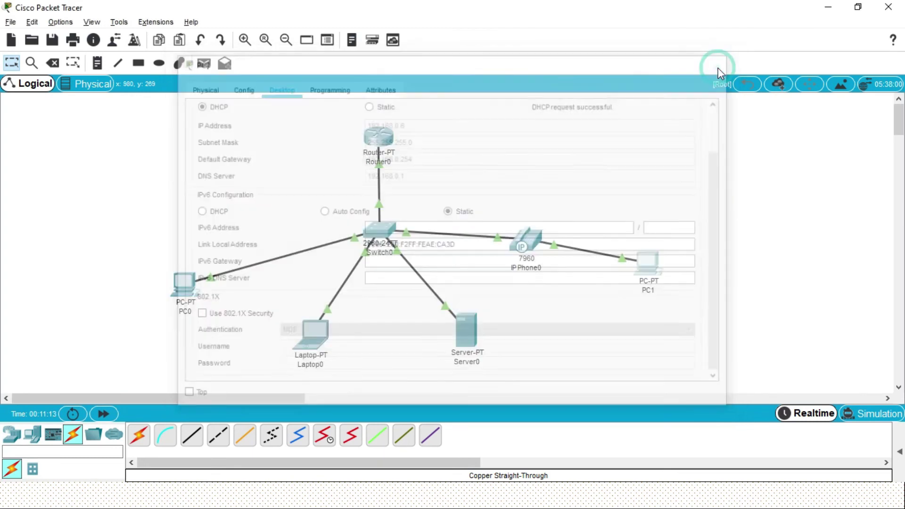
left_click(549, 145)
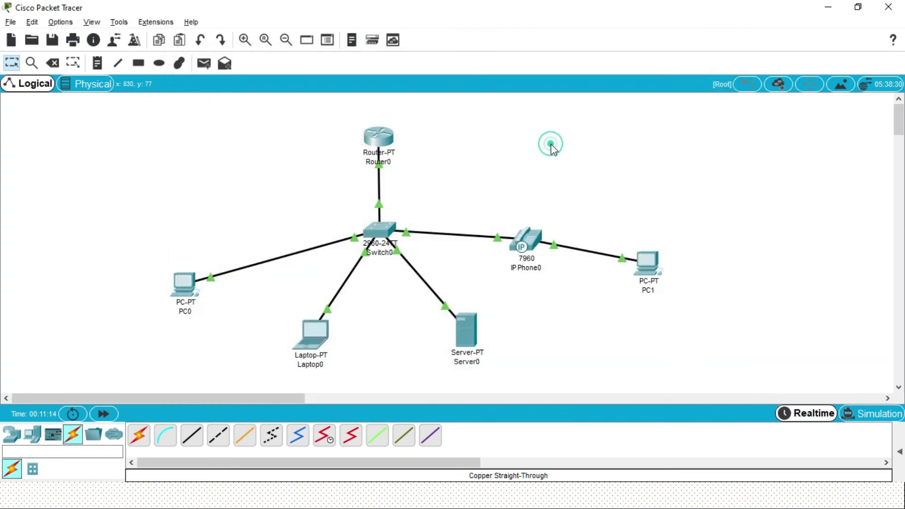
Step: Open the router's command line in a maximized window and ping 192.168.0.6 twice
left_click(394, 133)
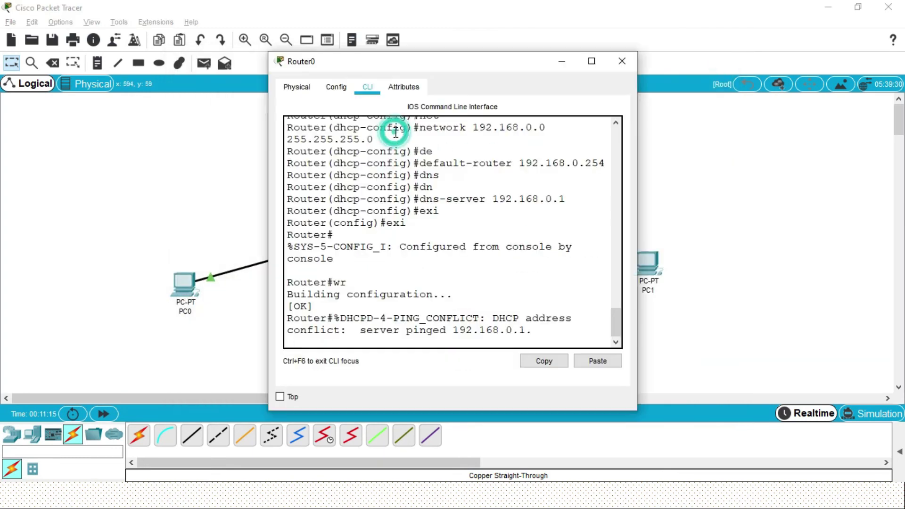
left_click(592, 61)
key("Return")
key("Return")
key("Return")
key("Return")
type("ping 1")
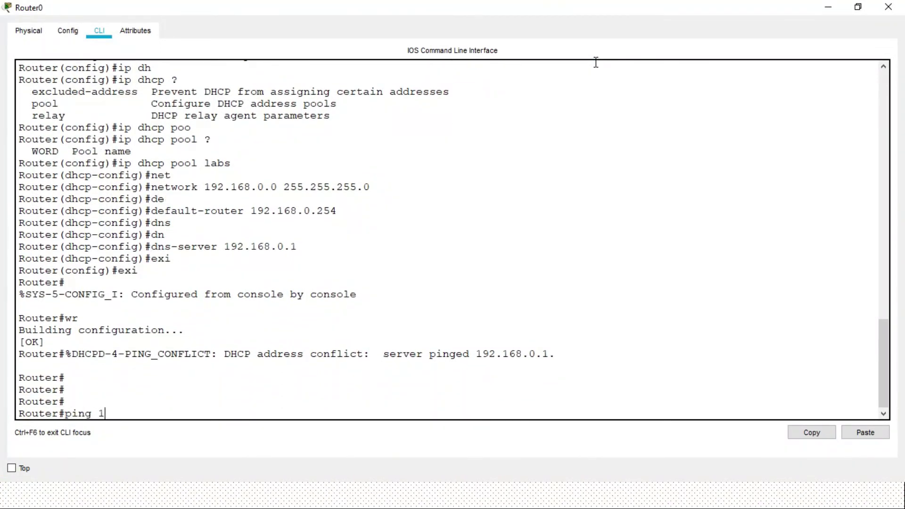
type("92.168.0.6")
key("Return")
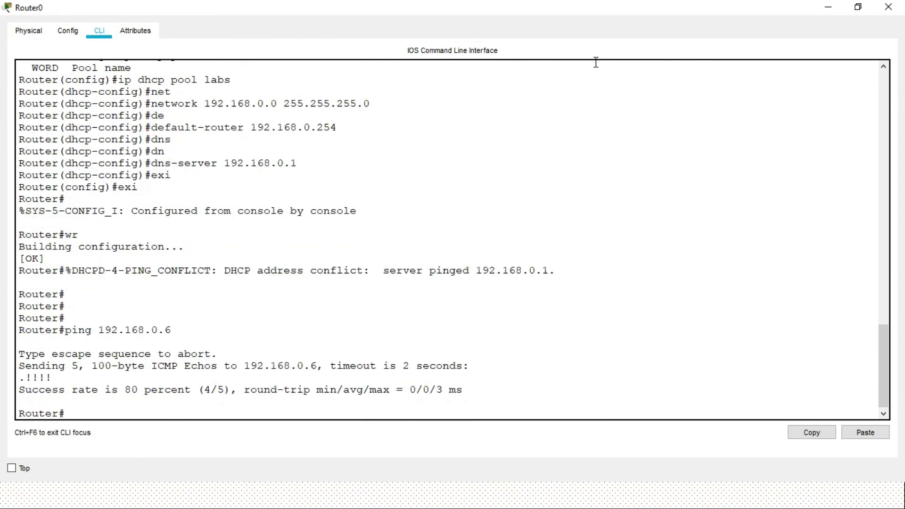
key("Up")
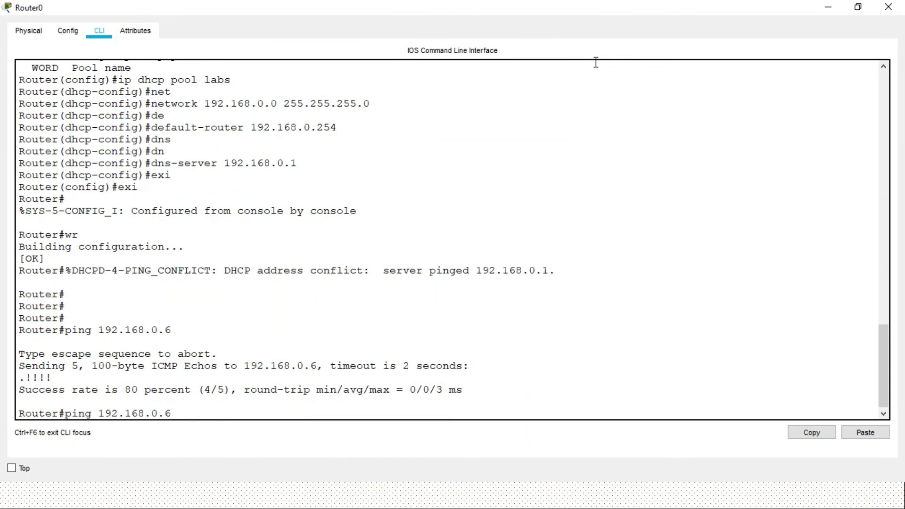
key("Return")
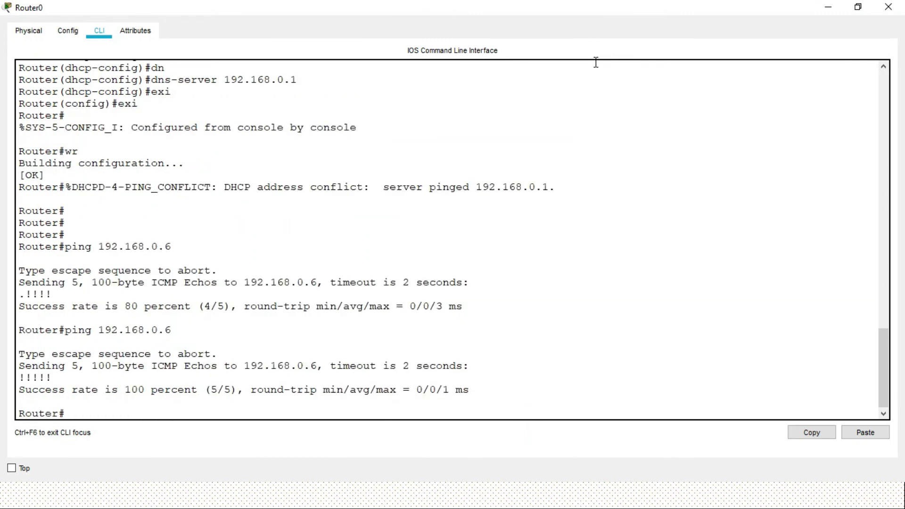
Step: Ping 192.168.0.5 twice from the router
key("Up")
key("BackSpace")
type("5")
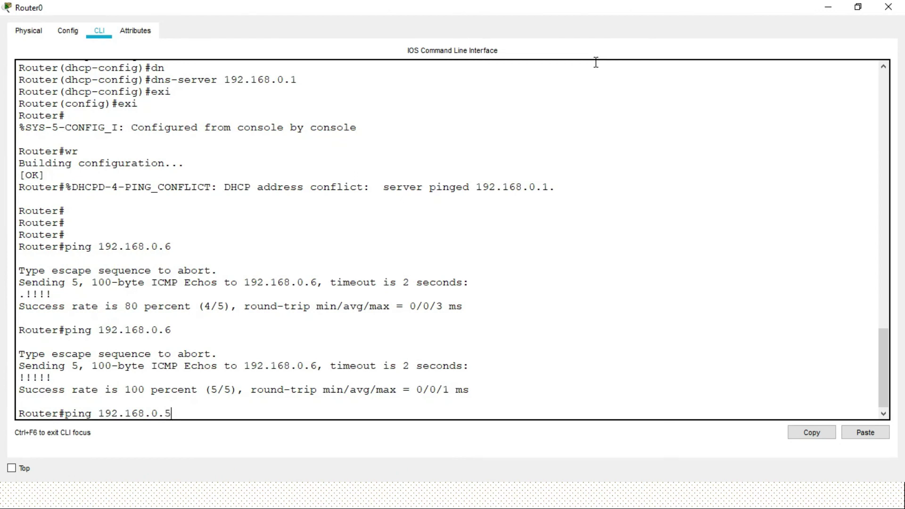
key("Return")
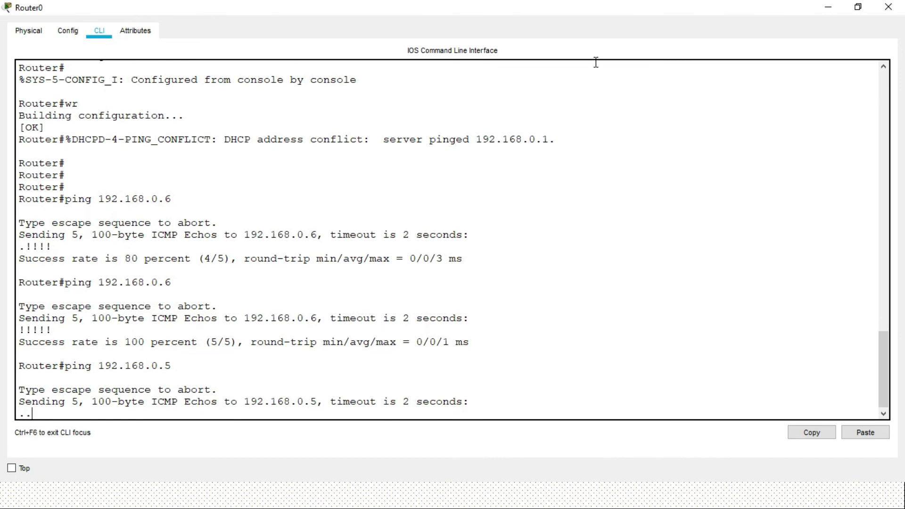
key("Up")
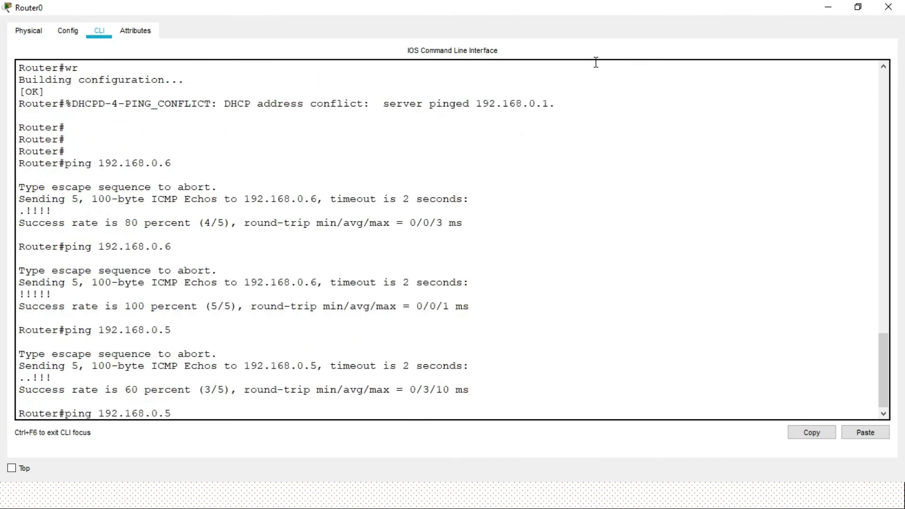
key("Return")
Step: Ping 192.168.0.4 and 192.168.0.3 from the router
key("Up")
key("BackSpace")
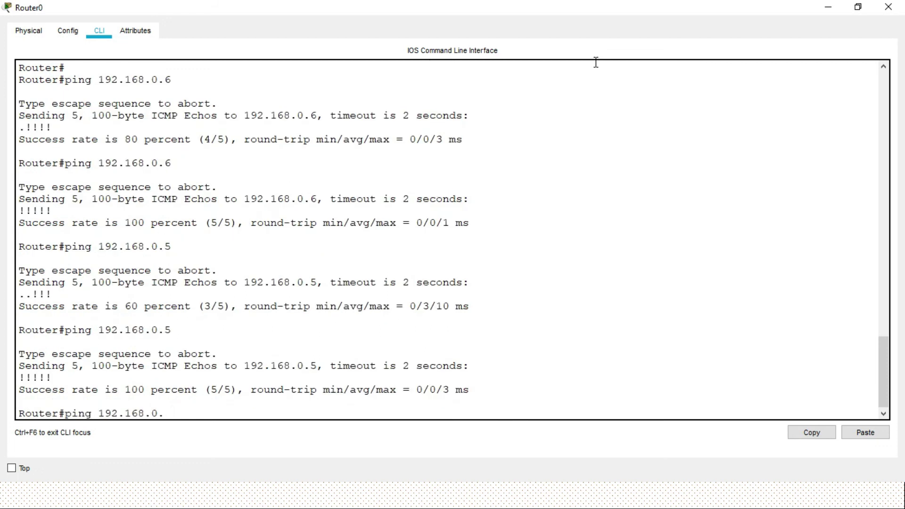
type("4")
key("Return")
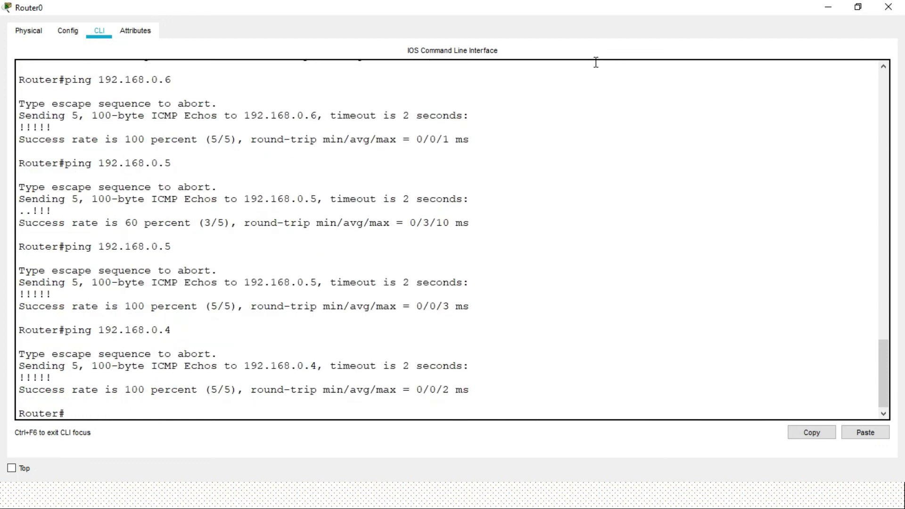
key("Up")
key("BackSpace")
type("3")
key("Return")
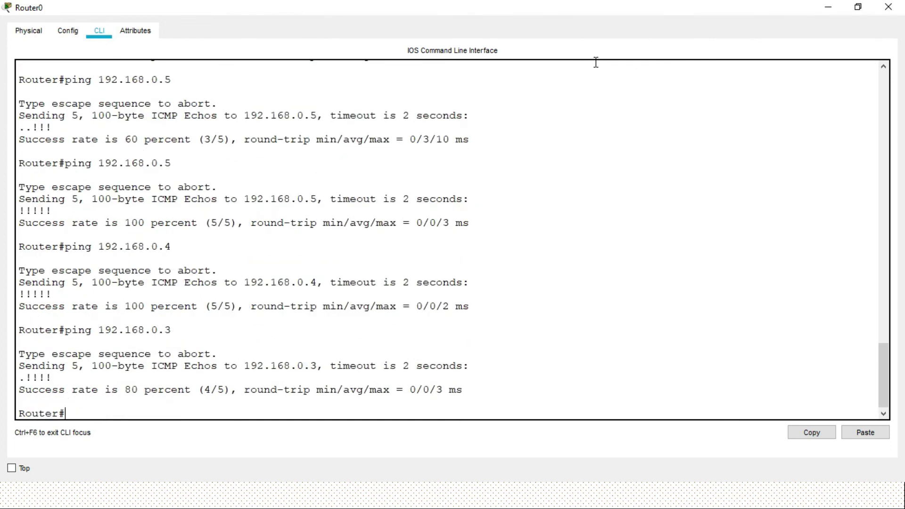
Step: Ping 192.168.0.2 from the router and return to the network topology
key("Up")
key("BackSpace")
type("2")
key("Return")
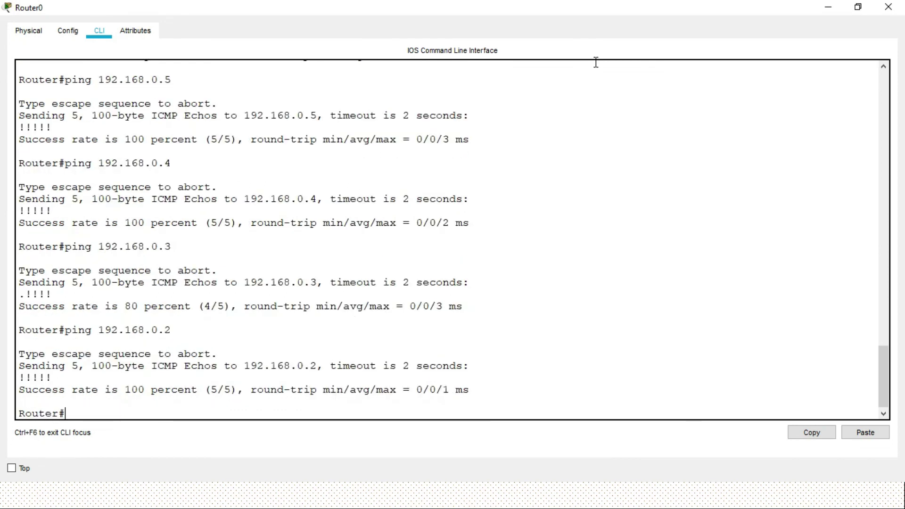
key("Return")
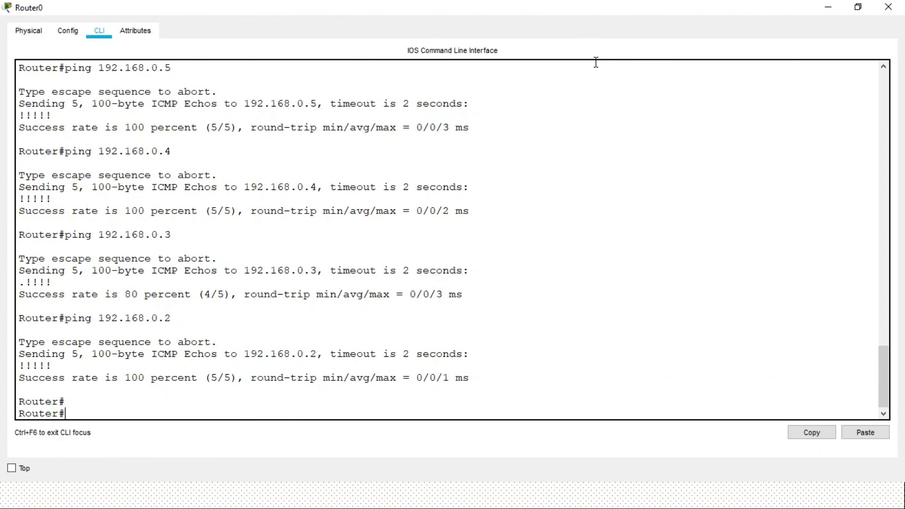
left_click(858, 6)
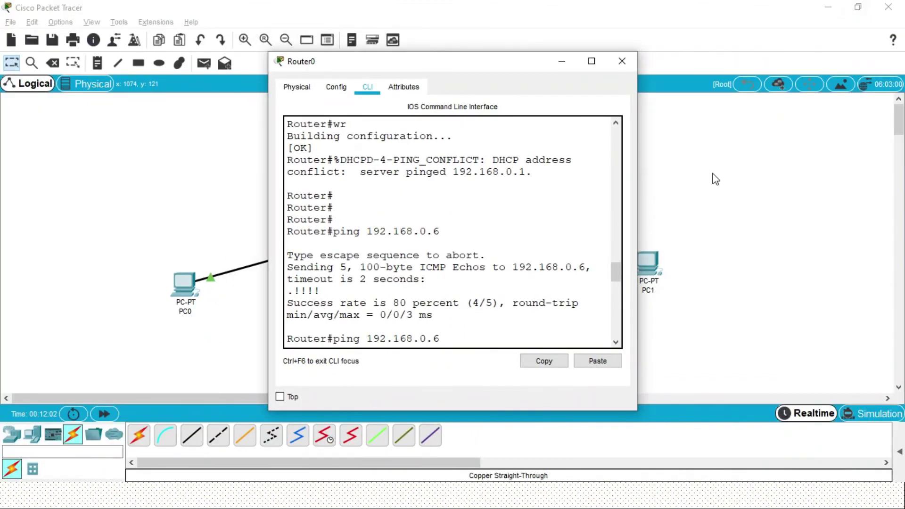
left_click(712, 177)
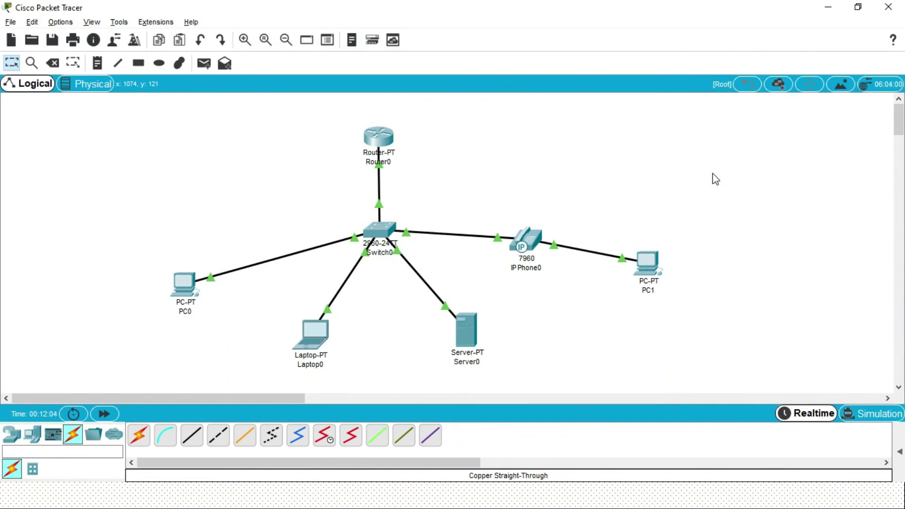